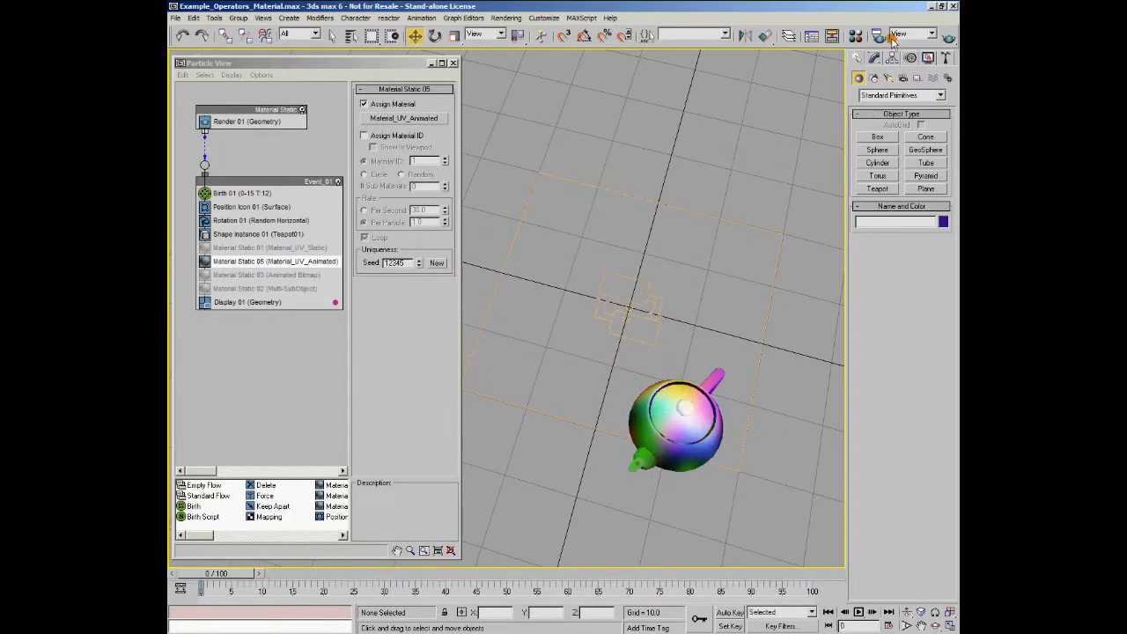
# Render the Camera01 sequence with the animated UV material on the teapot particles, and close the rendered frame window
pyautogui.click(946, 38)
pyautogui.click(542, 359)
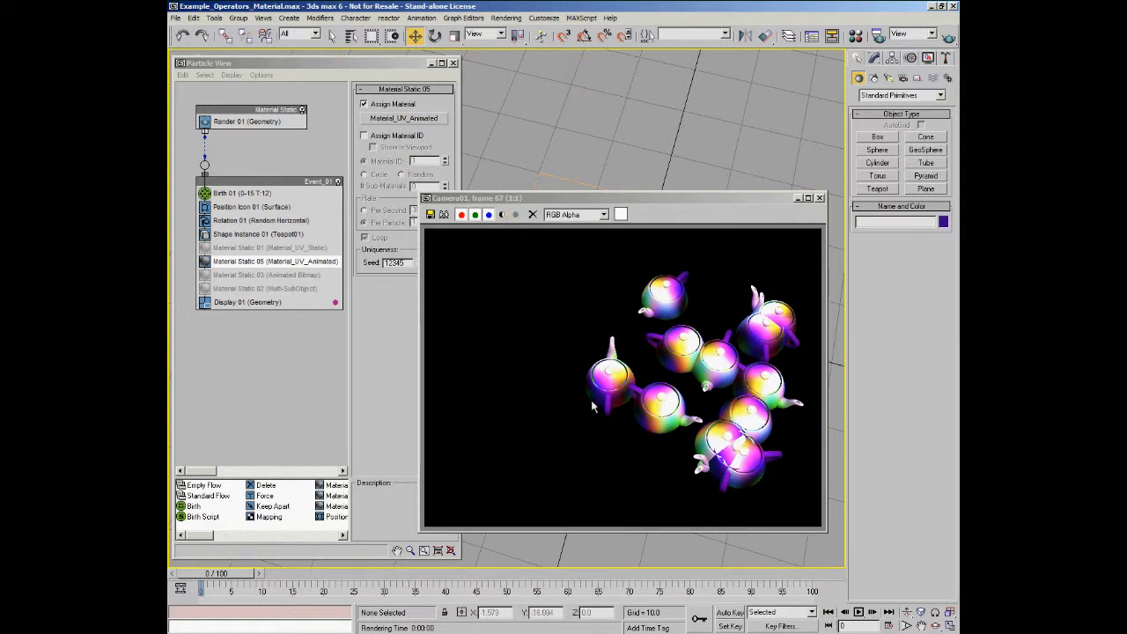
pyautogui.click(819, 198)
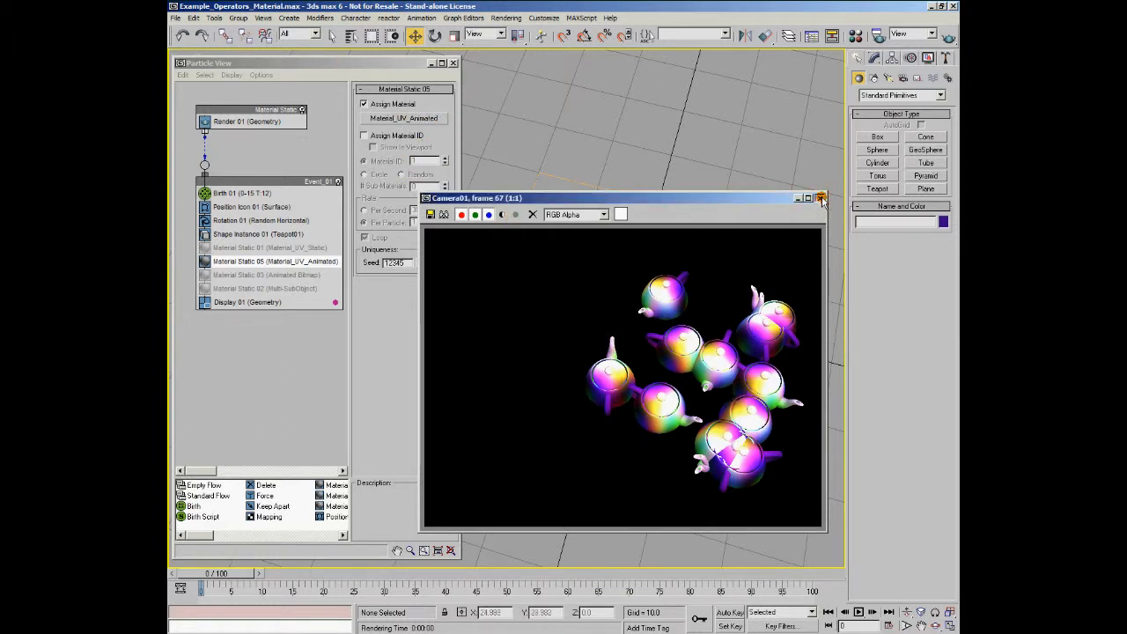
# Review the Birth 01 settings and the material assignment of Material Static 05 in Event_01
pyautogui.click(229, 193)
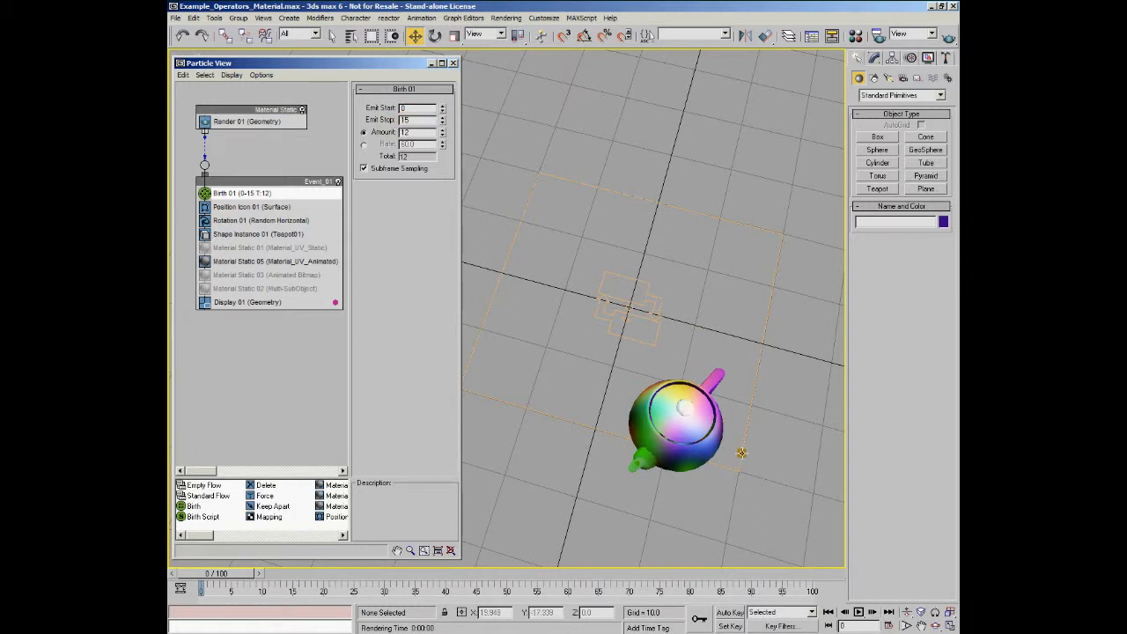
pyautogui.click(223, 260)
pyautogui.click(414, 120)
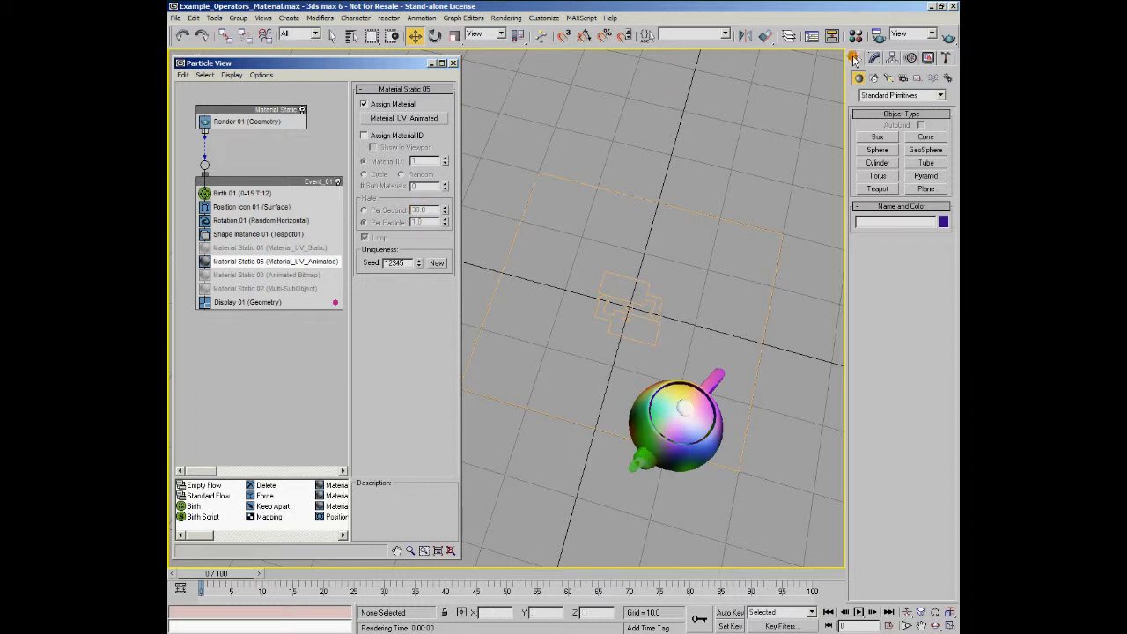
# Disable Material Static 05, enable Material Static 03 (Animated Bitmap), and preview the animation in the viewport
pyautogui.click(205, 261)
pyautogui.click(204, 274)
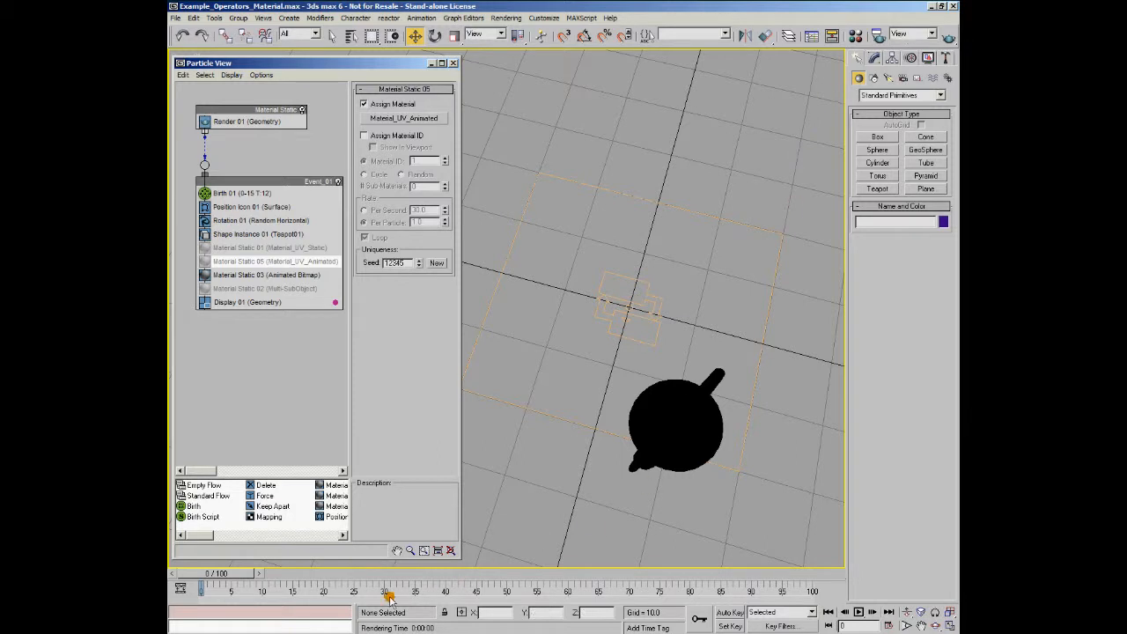
pyautogui.click(858, 612)
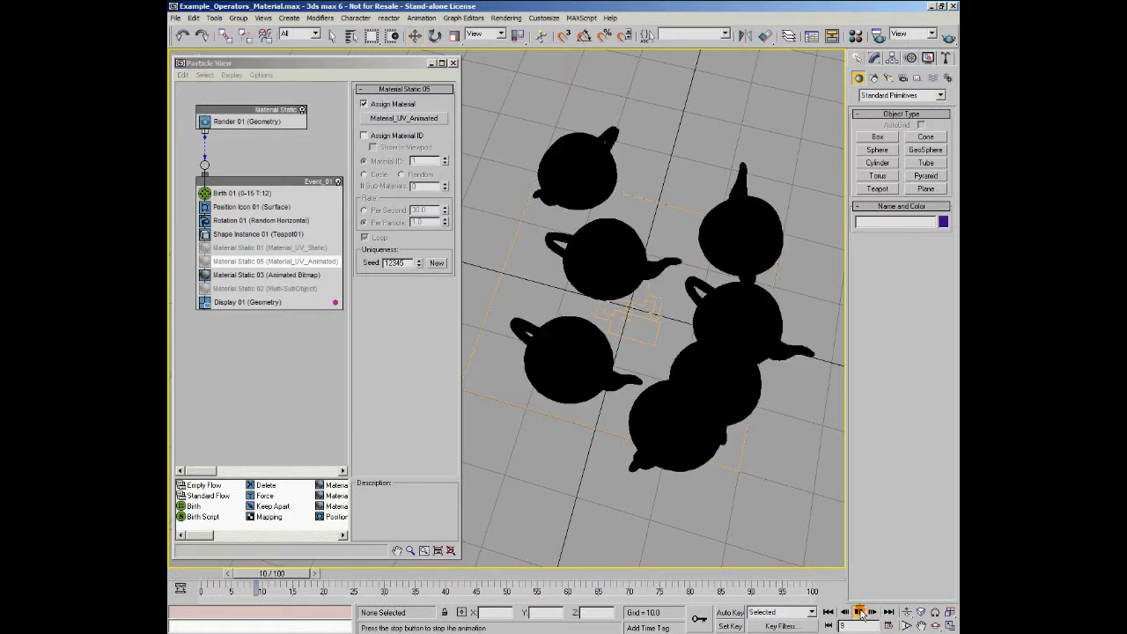
pyautogui.click(858, 612)
# Turn on viewport display for the Animated Bitmap material's Marbles_0000.ifl diffuse map, and play the animation to frame 35
pyautogui.click(855, 36)
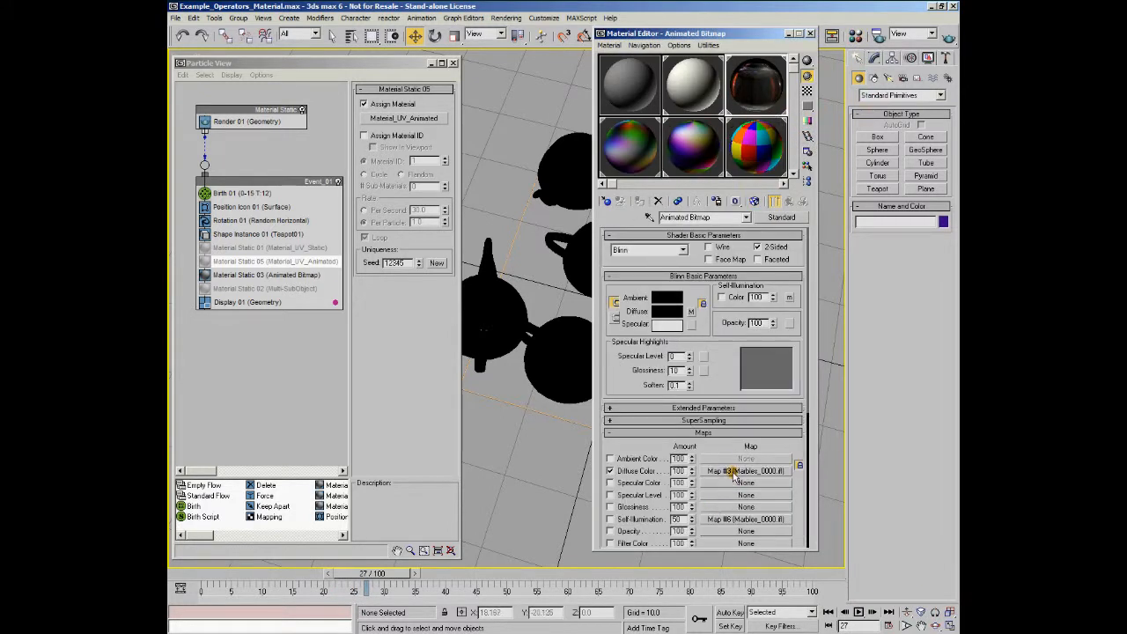
pyautogui.click(733, 471)
pyautogui.click(755, 202)
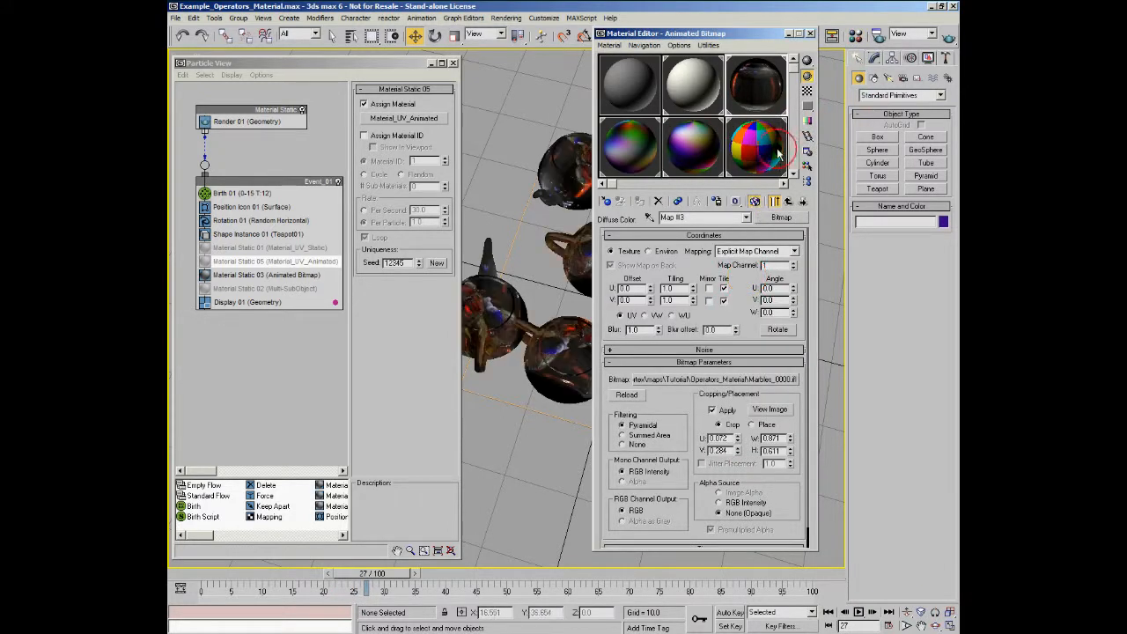
pyautogui.click(810, 34)
pyautogui.click(859, 612)
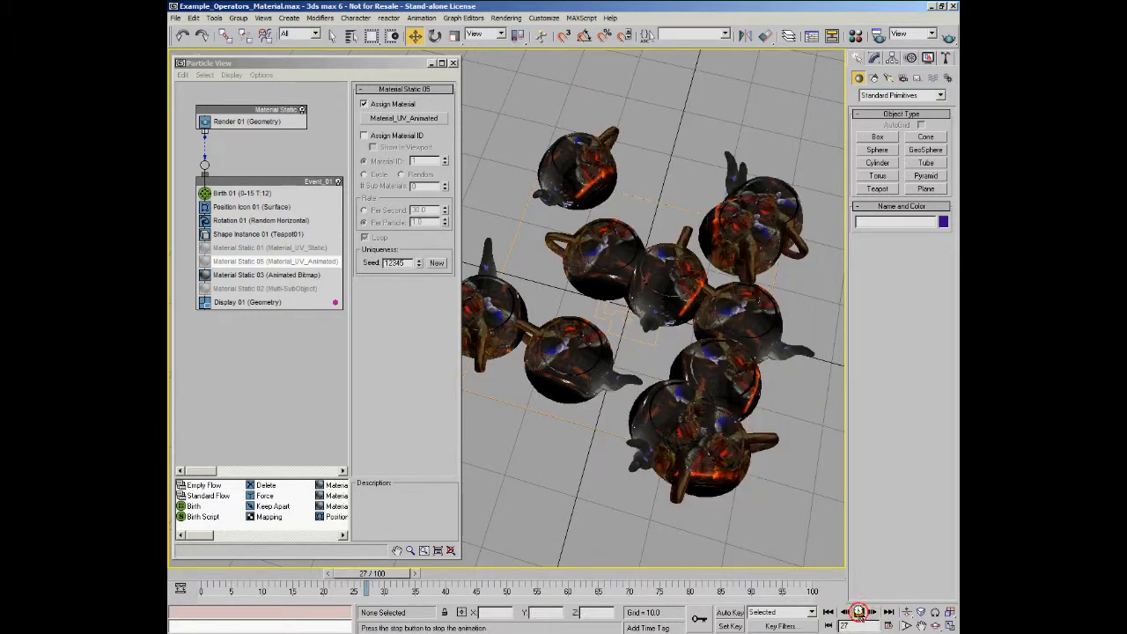
pyautogui.click(859, 611)
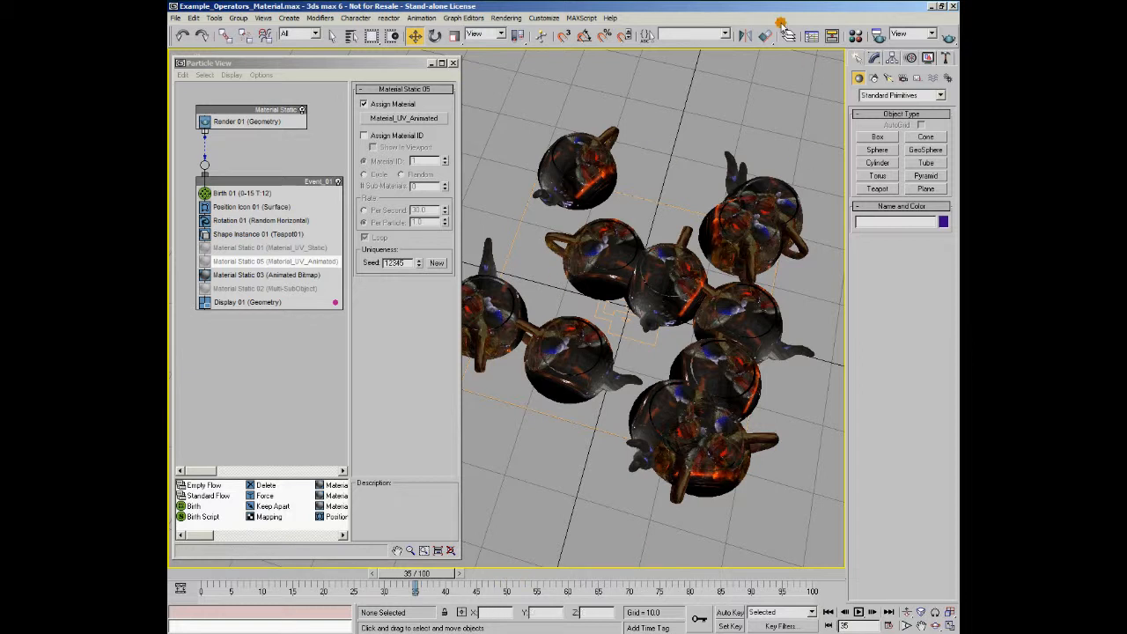
# Render the sequence with the Animated Bitmap material without saving files, and close the rendered frame window
pyautogui.click(948, 37)
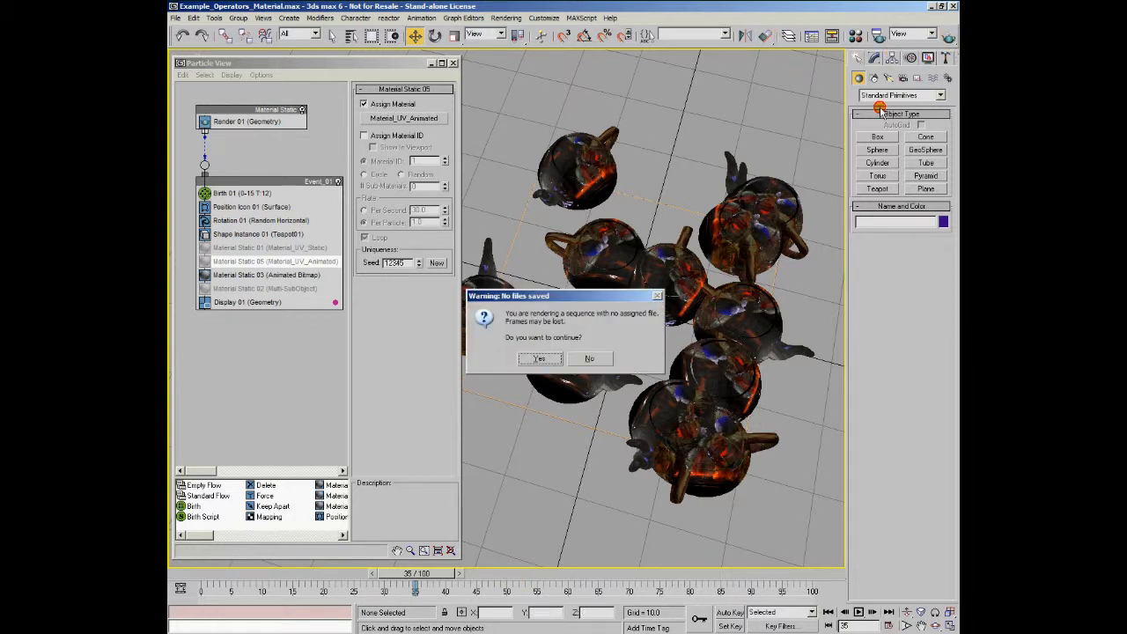
pyautogui.click(544, 357)
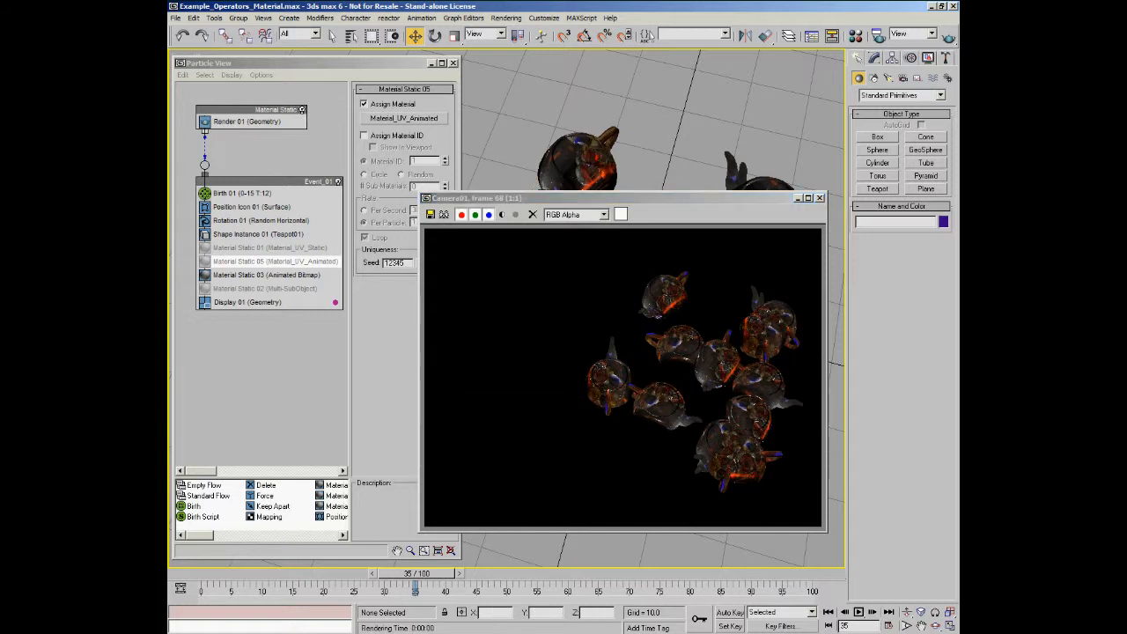
pyautogui.click(820, 197)
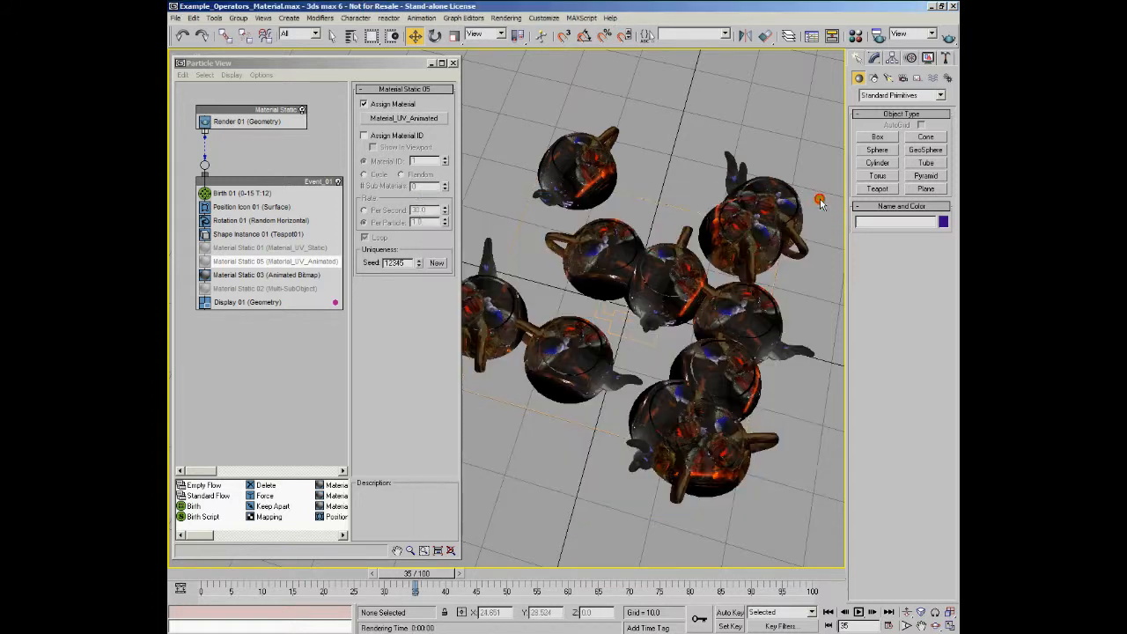
pyautogui.click(364, 137)
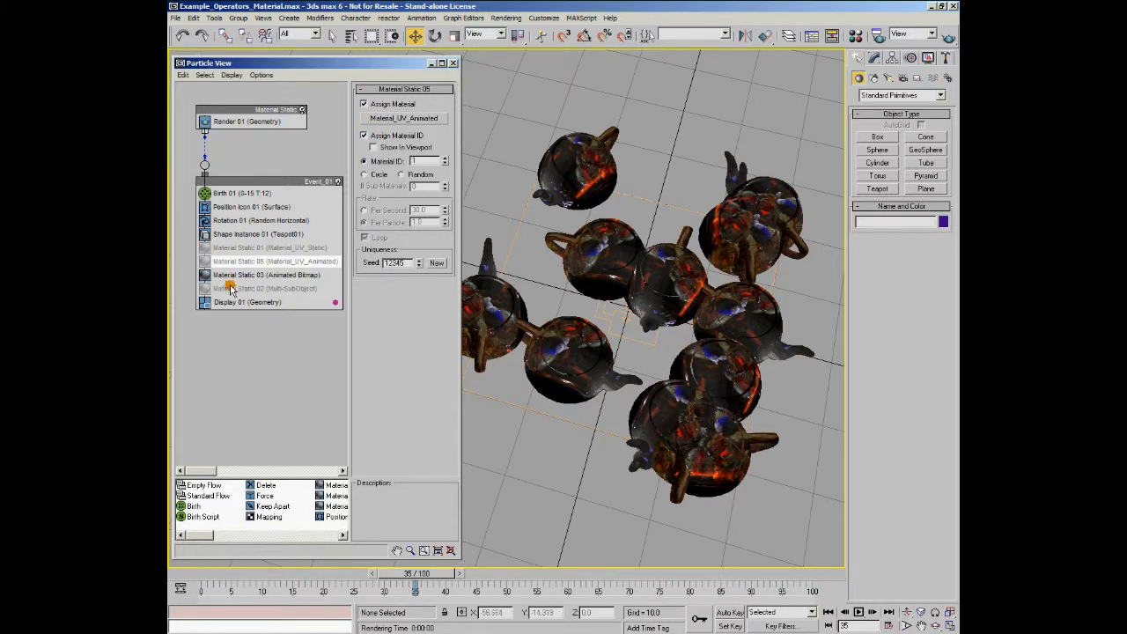
pyautogui.click(365, 137)
pyautogui.click(206, 261)
pyautogui.click(222, 276)
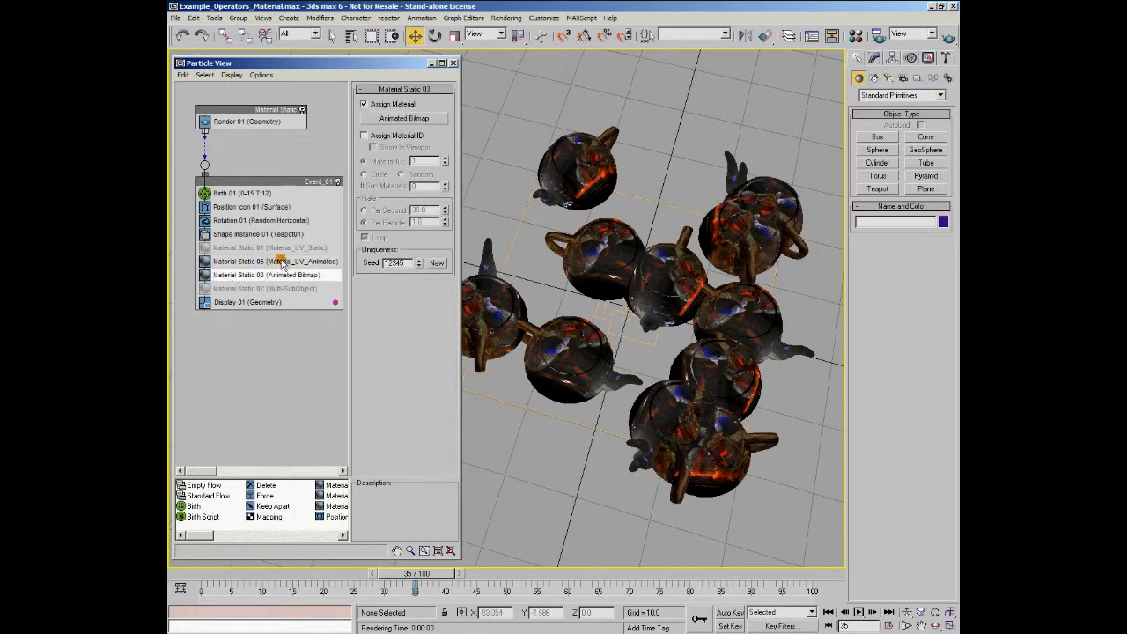
pyautogui.click(204, 261)
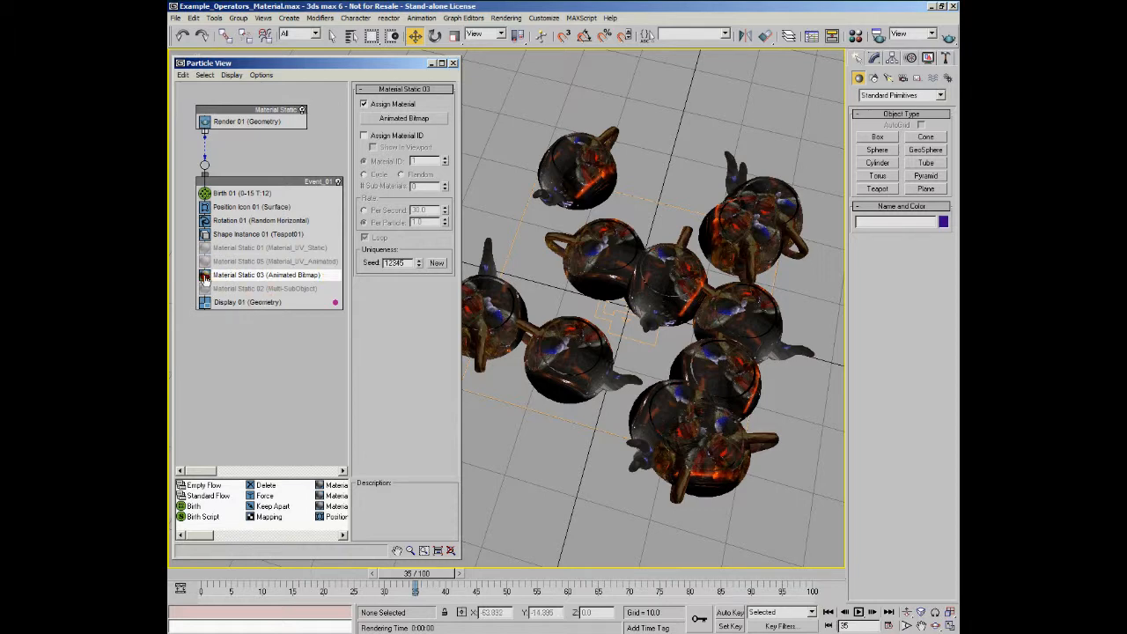
# Disable Material Static 03 and enable Material Static 02 (Multi-SubObject) in Event_01
pyautogui.click(204, 276)
pyautogui.click(249, 289)
pyautogui.click(206, 290)
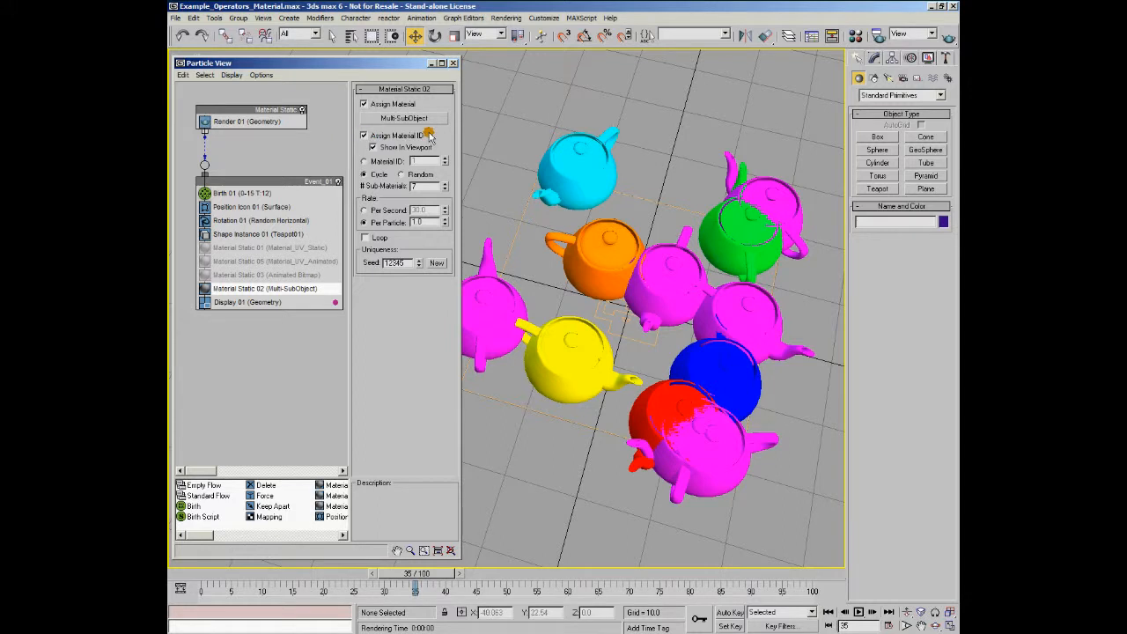
# Compare the teapots with Show In Viewport off and on, and inspect the sub-materials of the Multi-SubObject material
pyautogui.click(375, 149)
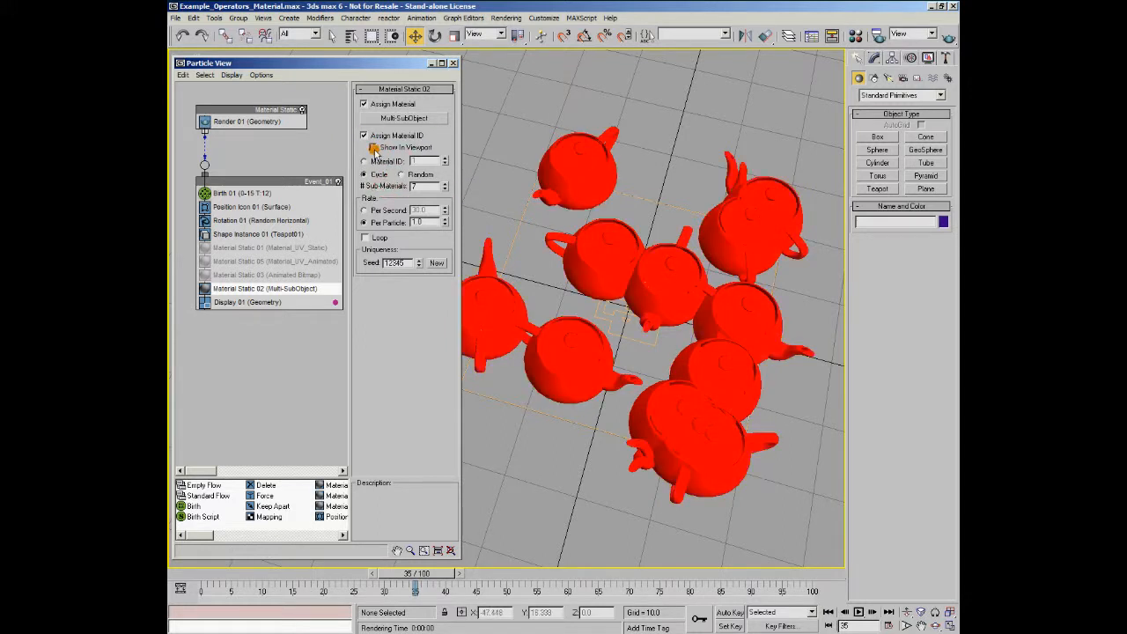
pyautogui.click(383, 152)
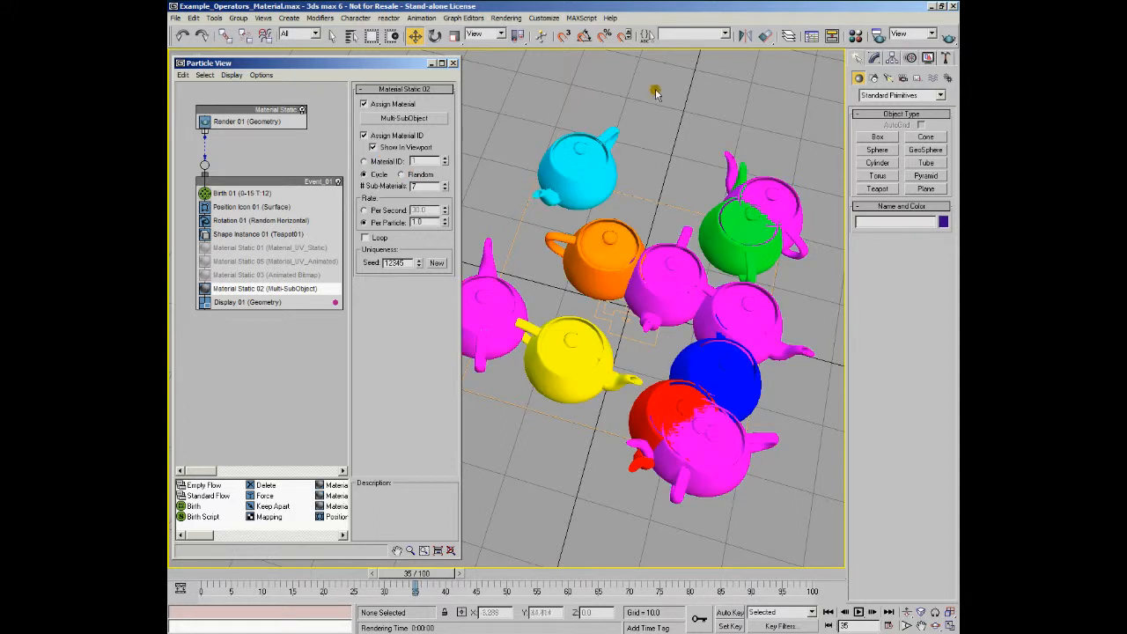
pyautogui.click(834, 37)
pyautogui.click(762, 156)
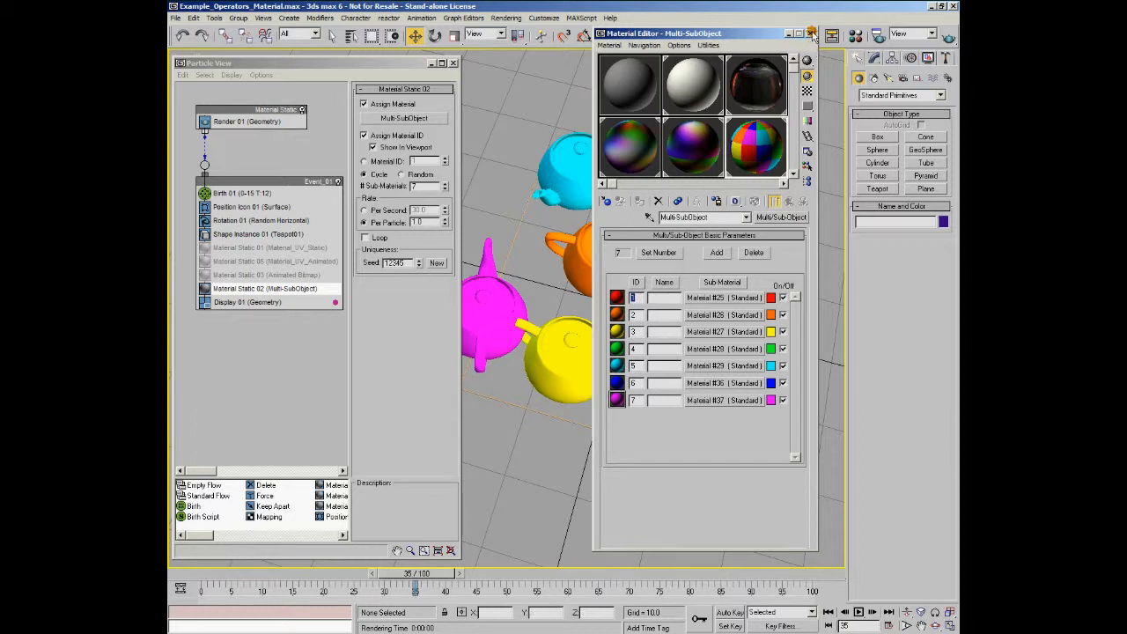
pyautogui.click(811, 33)
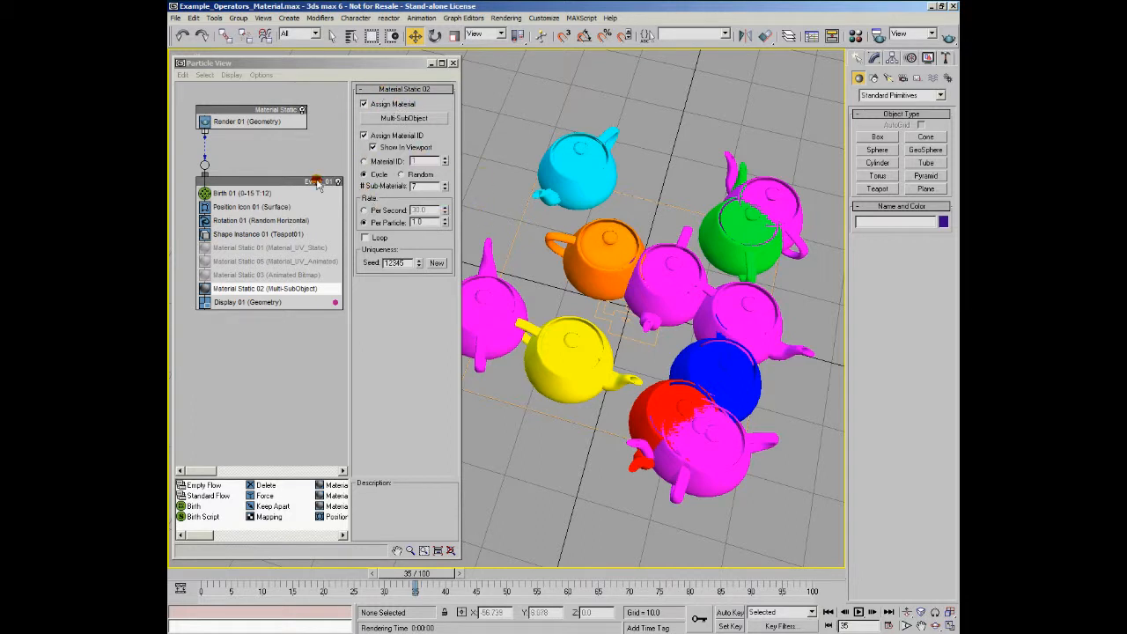
# Try a fixed Material ID on Material Static 02, stepping it up past 4 and back to 1, and return to Cycle mode
pyautogui.click(363, 161)
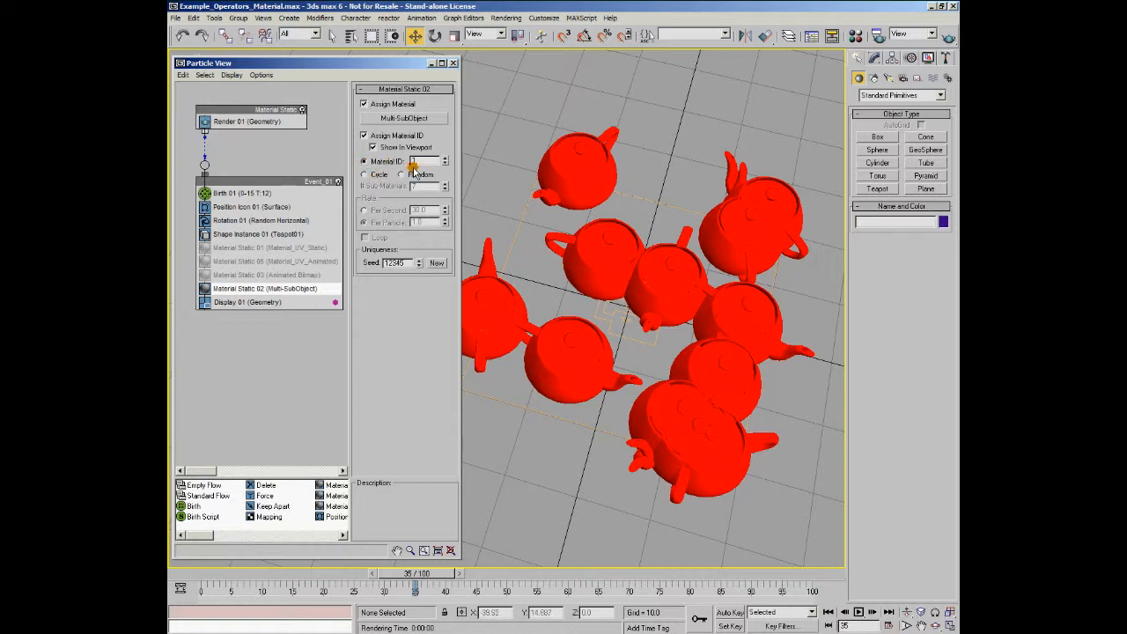
pyautogui.click(446, 159)
pyautogui.click(445, 159)
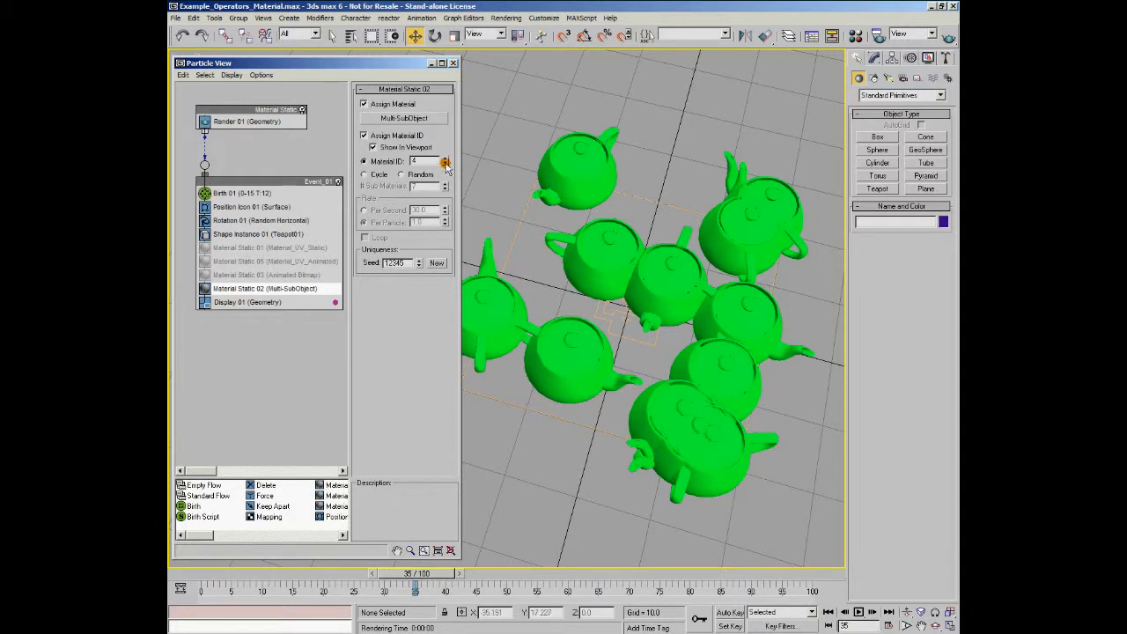
pyautogui.click(445, 159)
pyautogui.click(445, 164)
pyautogui.click(444, 163)
pyautogui.click(371, 162)
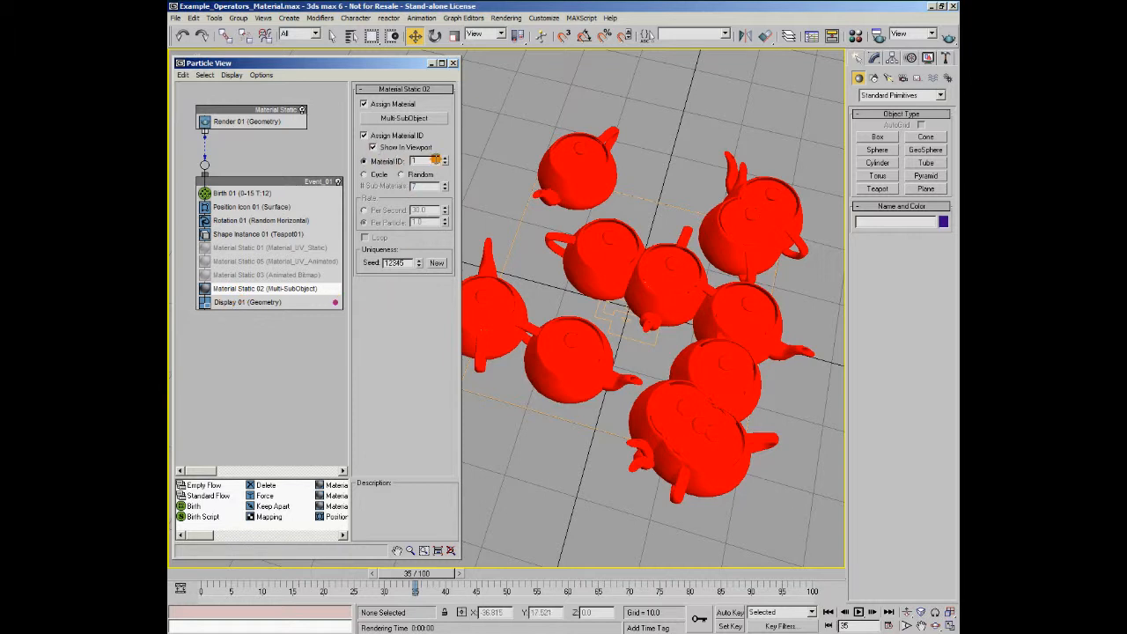
pyautogui.click(364, 176)
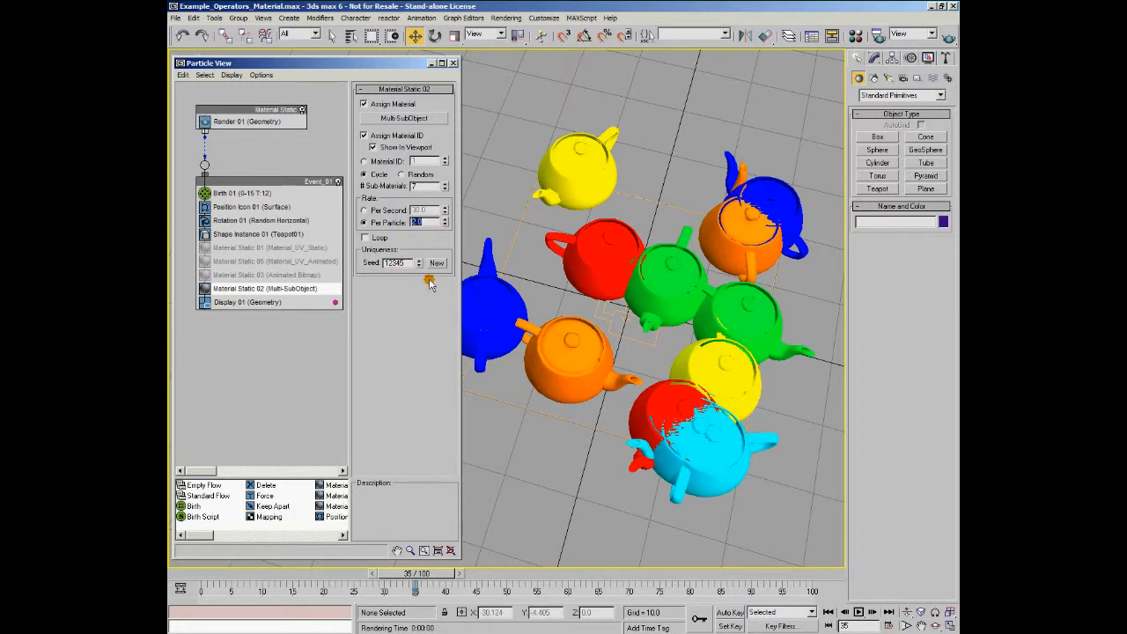
# Try Per Particle rates of 2, 5 and 6 for Material Static 02, and compare the teapot colours with the sub-material list
pyautogui.press('Return')
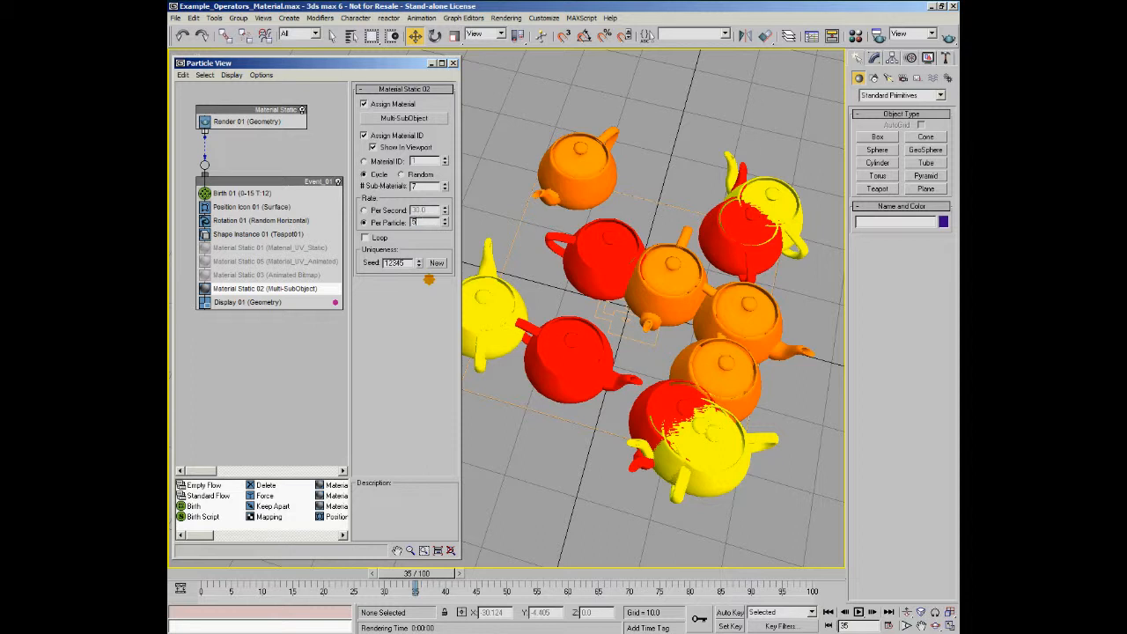
pyautogui.write('5')
pyautogui.press('Return')
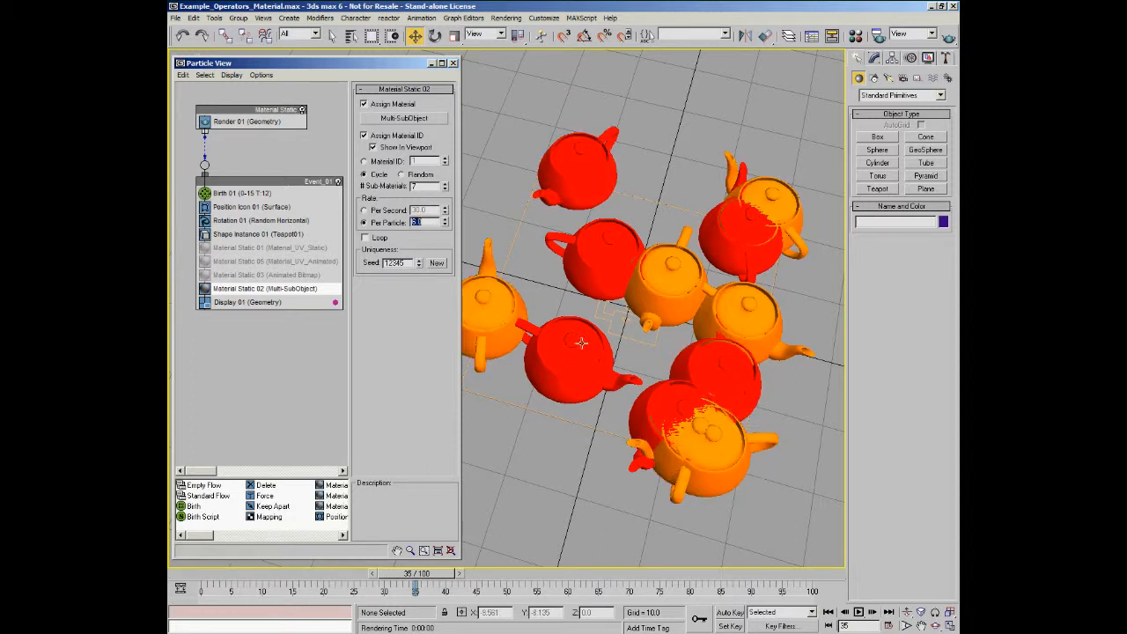
pyautogui.click(855, 35)
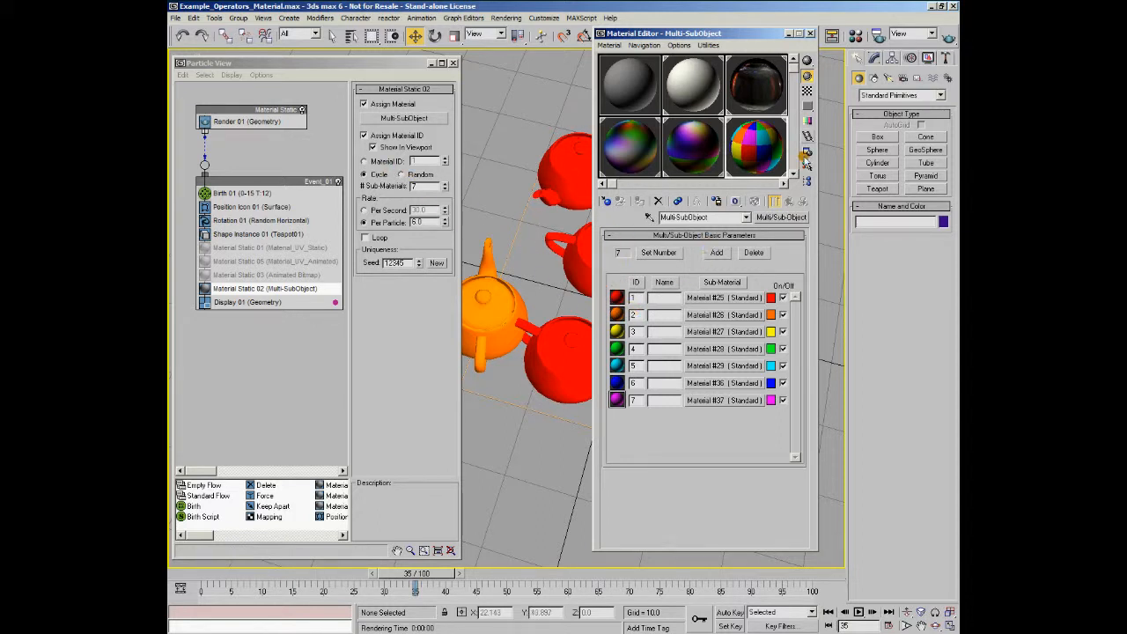
pyautogui.click(809, 36)
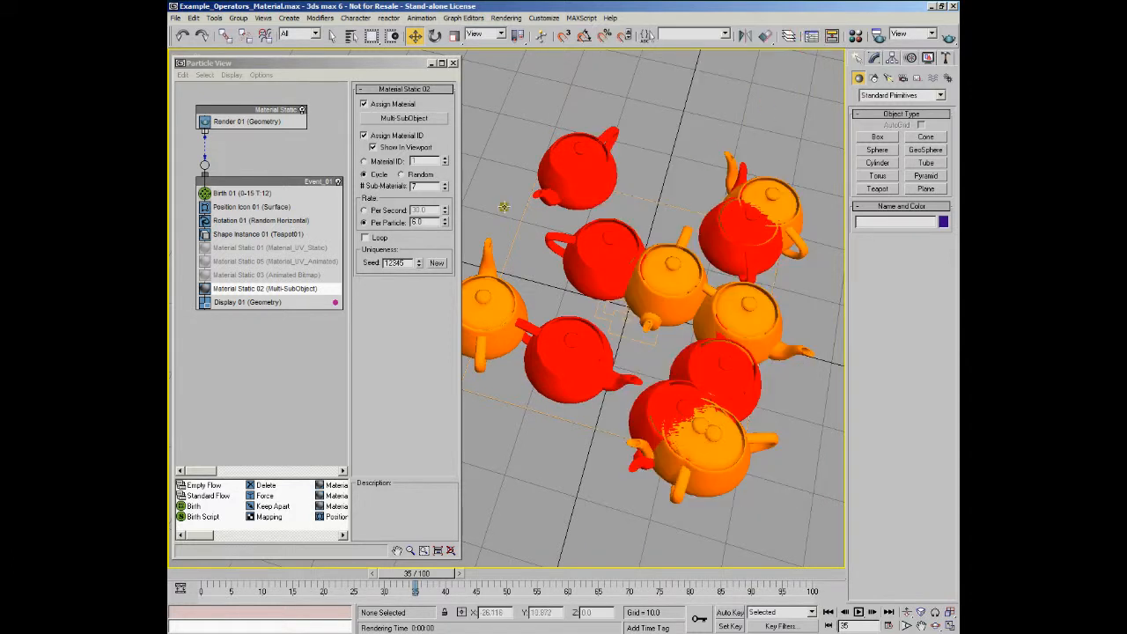
# Set the Per Particle rate of Material Static 02 to 1.0 and switch the rate to Per Second at 30.0
pyautogui.click(445, 224)
pyautogui.click(444, 221)
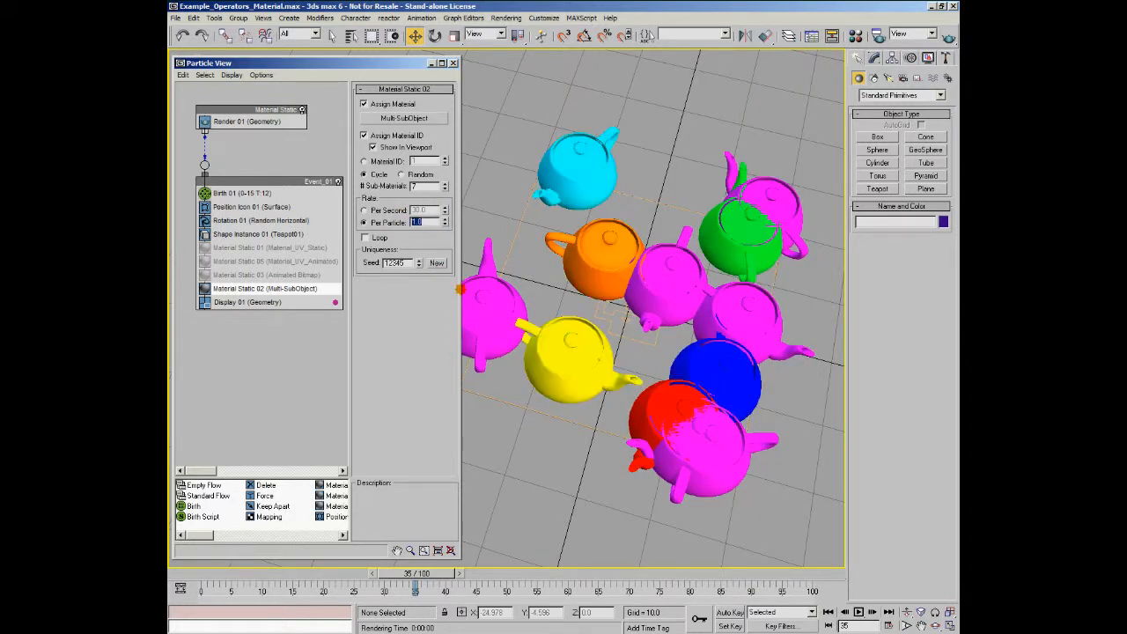
pyautogui.click(365, 210)
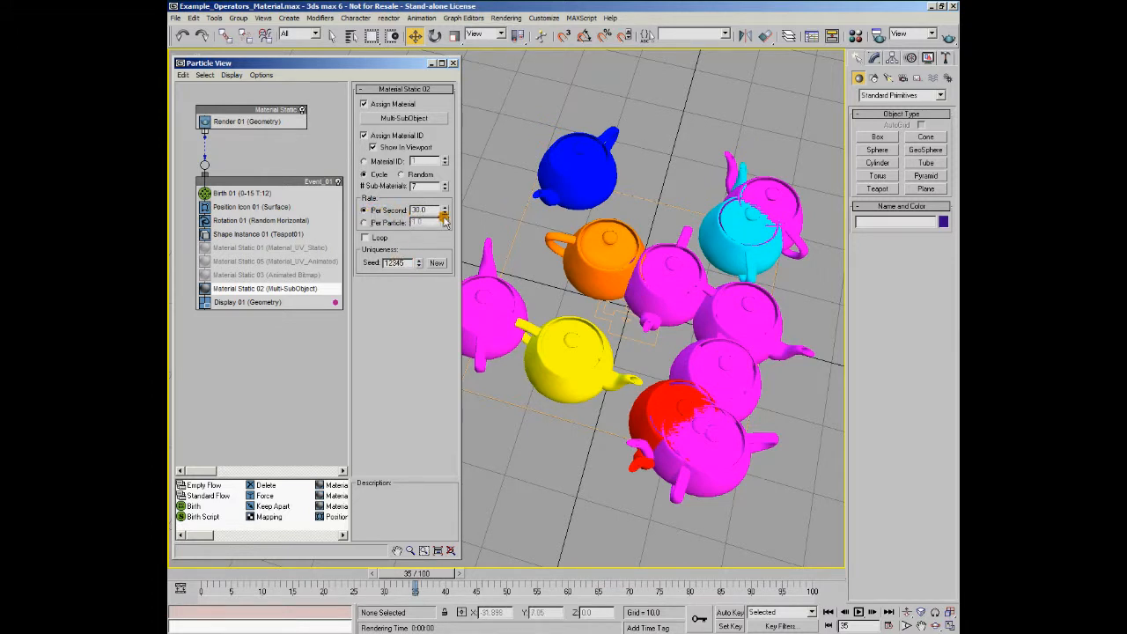
# Try the PAL frame rate in the time configuration and restore NTSC
pyautogui.click(889, 623)
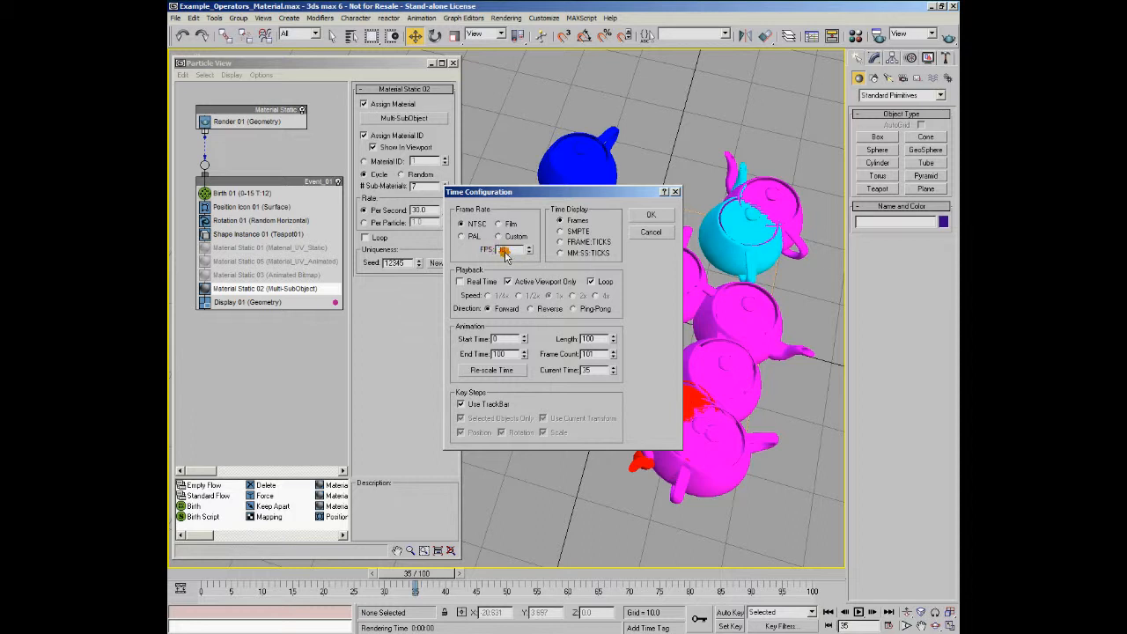
pyautogui.click(472, 238)
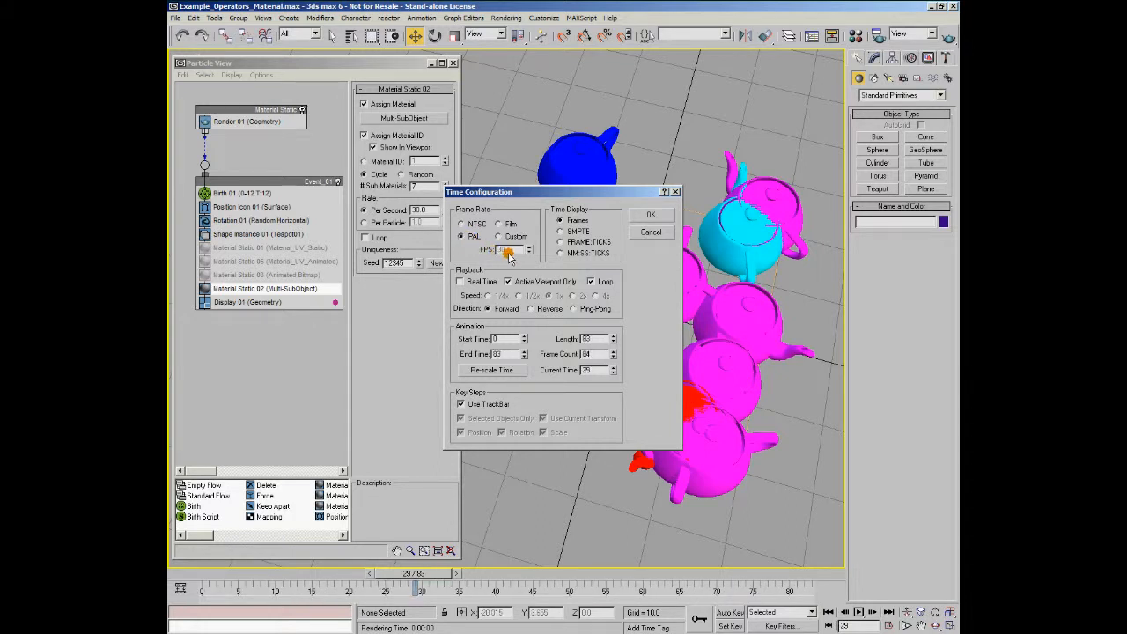
pyautogui.click(462, 223)
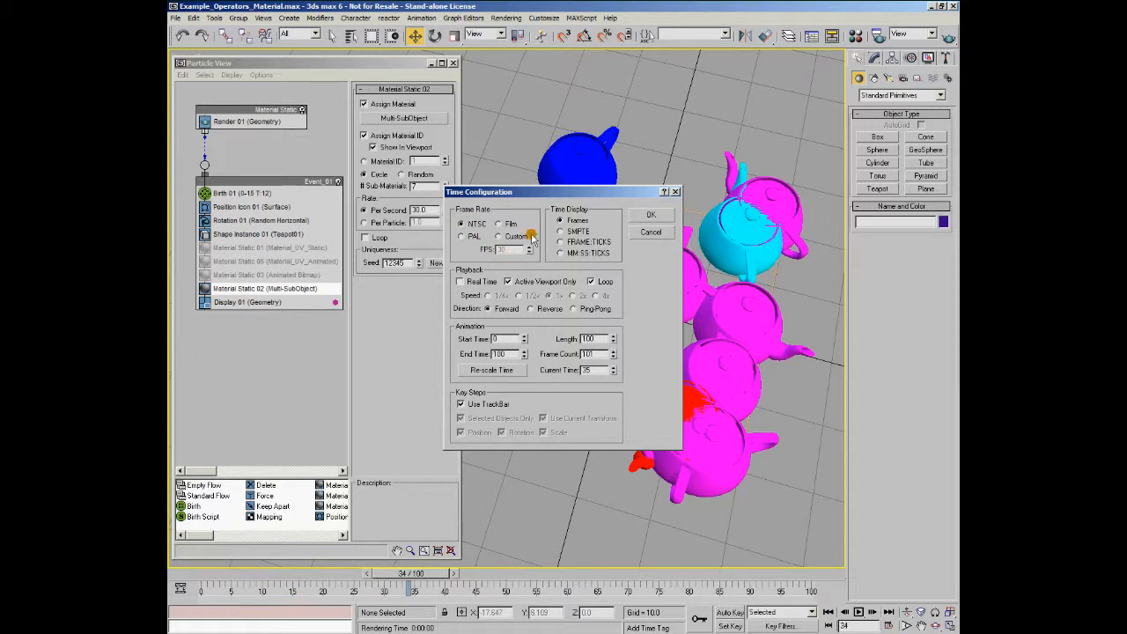
pyautogui.click(651, 215)
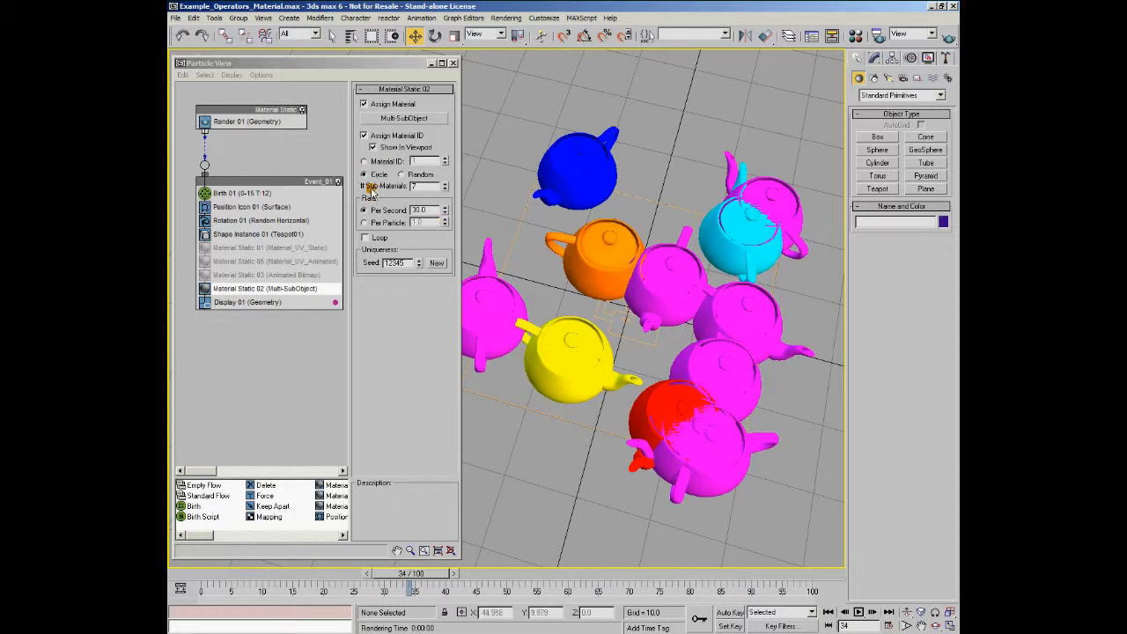
# Try Random sub-material assignment on Material Static 02, resetting # Sub-Materials to 0 and raising it to 7, and return to Cycle mode
pyautogui.click(401, 174)
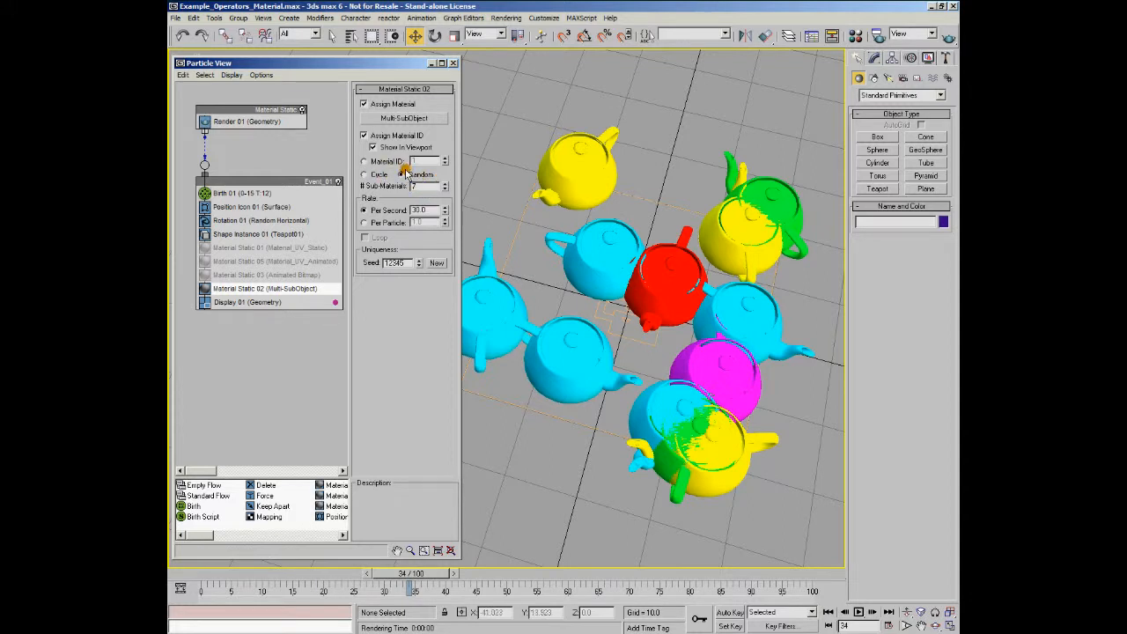
pyautogui.rightClick(446, 188)
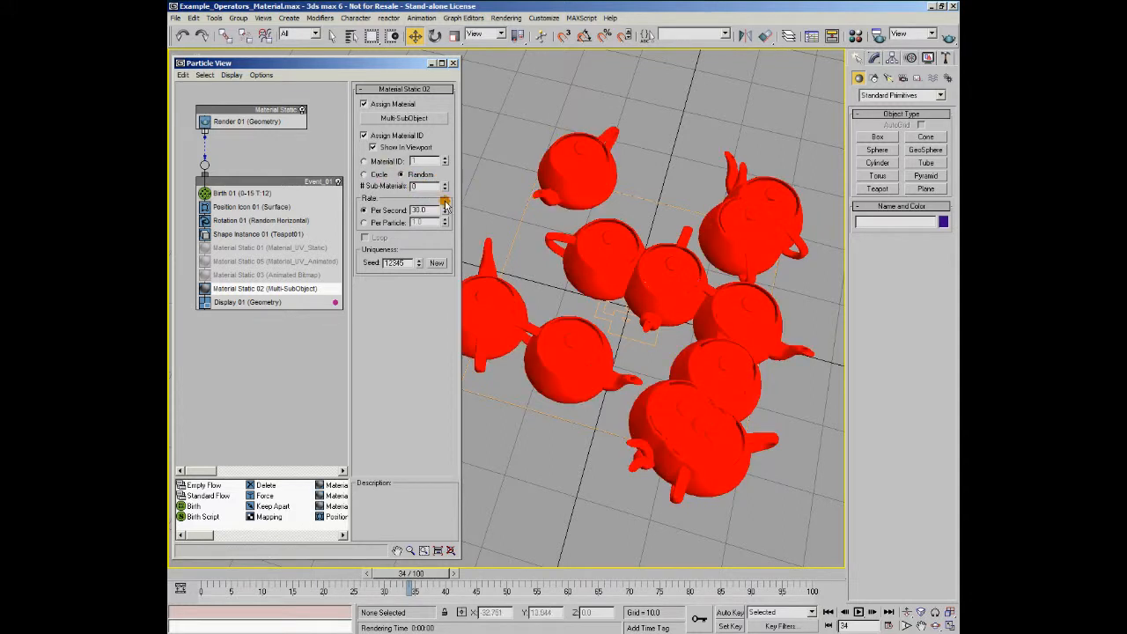
pyautogui.click(446, 184)
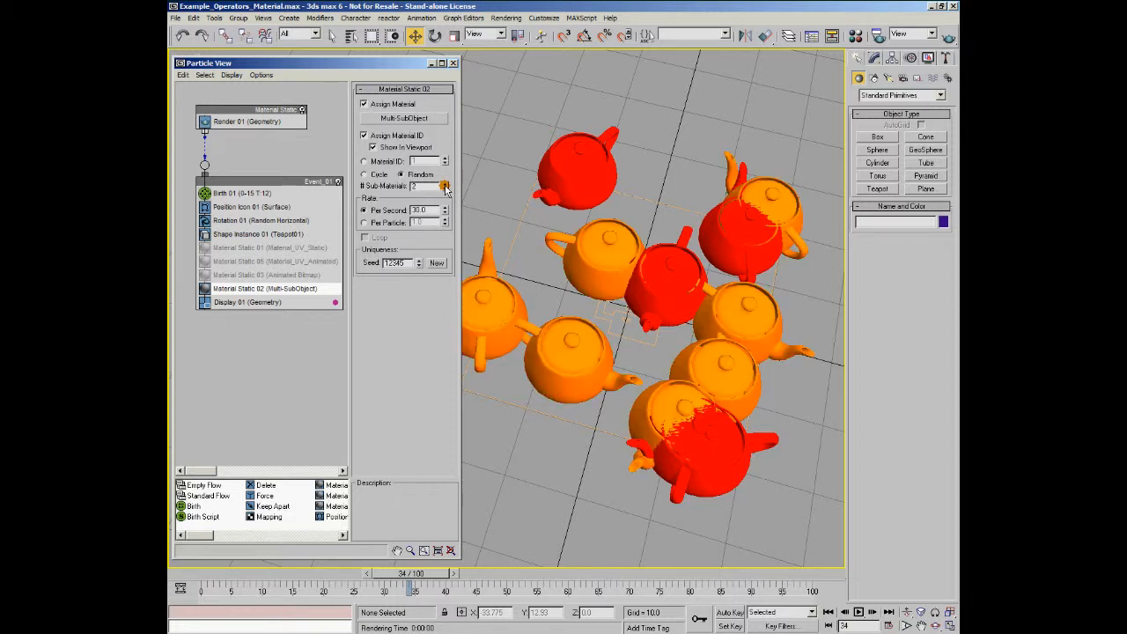
pyautogui.click(444, 185)
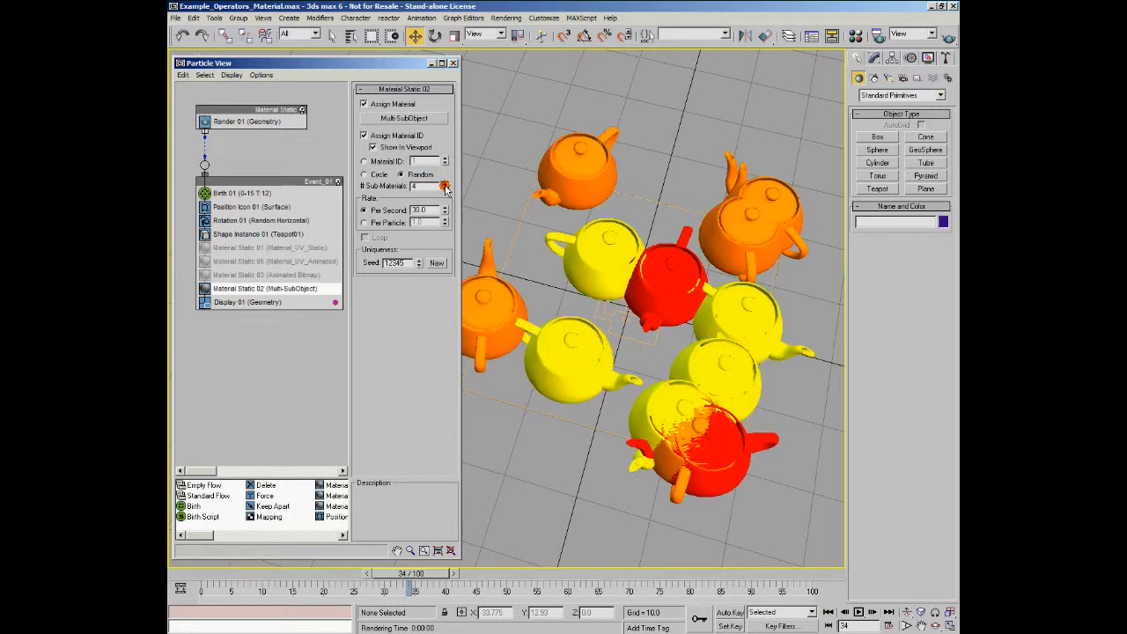
pyautogui.click(445, 184)
pyautogui.click(445, 185)
pyautogui.click(445, 185)
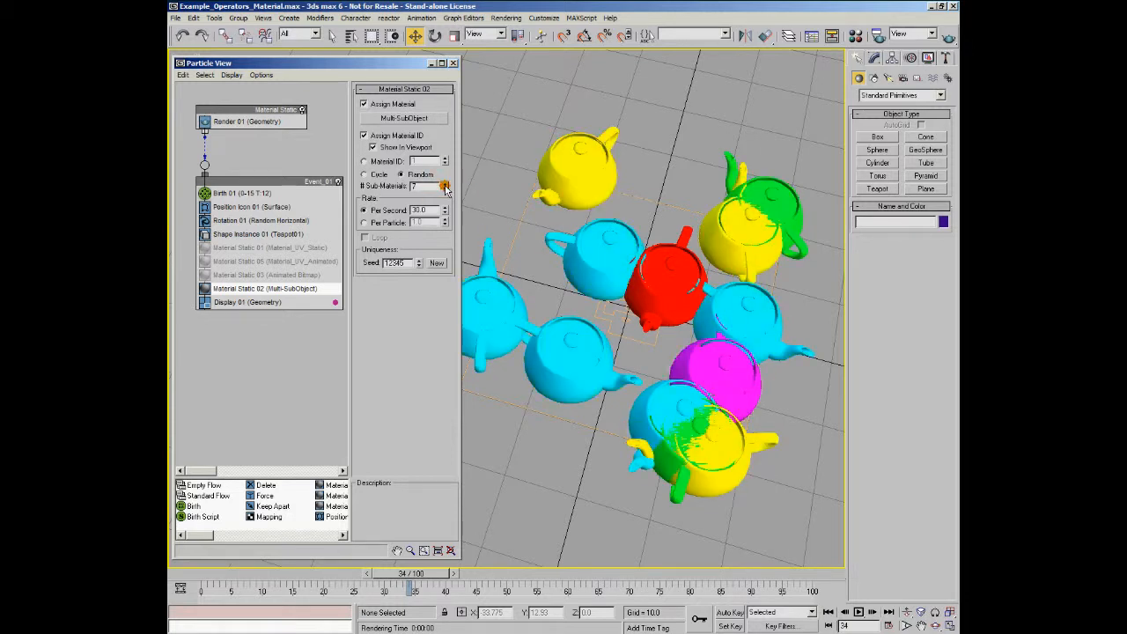
pyautogui.click(364, 175)
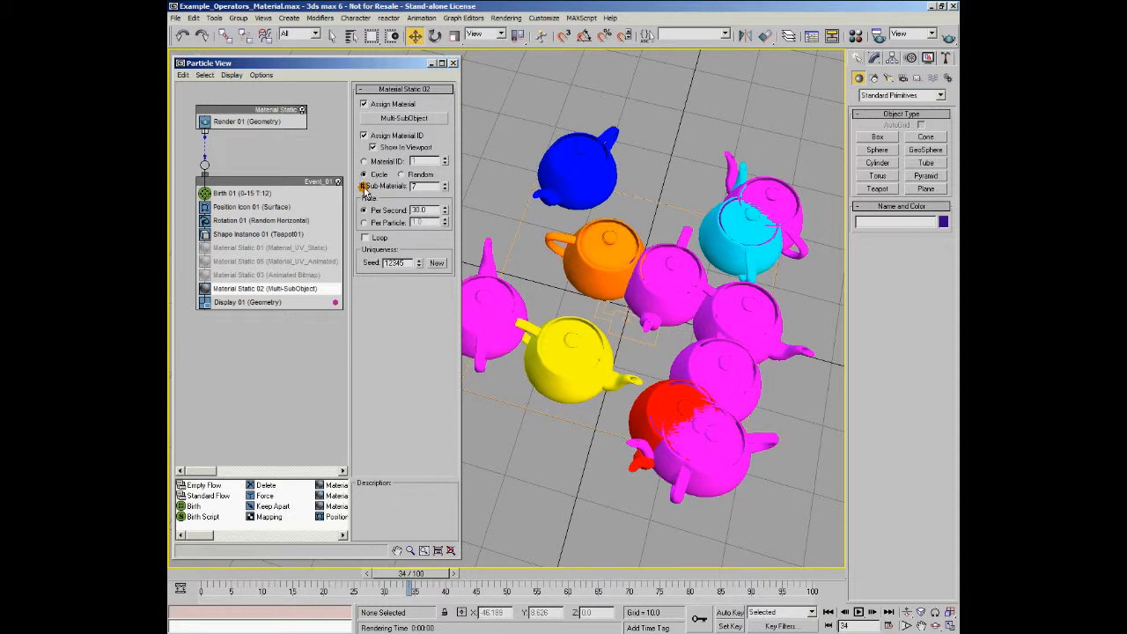
# Compare the # Sub-Materials value of Material Static 02 with the sub-material list of the Multi-SubObject material
pyautogui.doubleClick(415, 188)
pyautogui.click(855, 35)
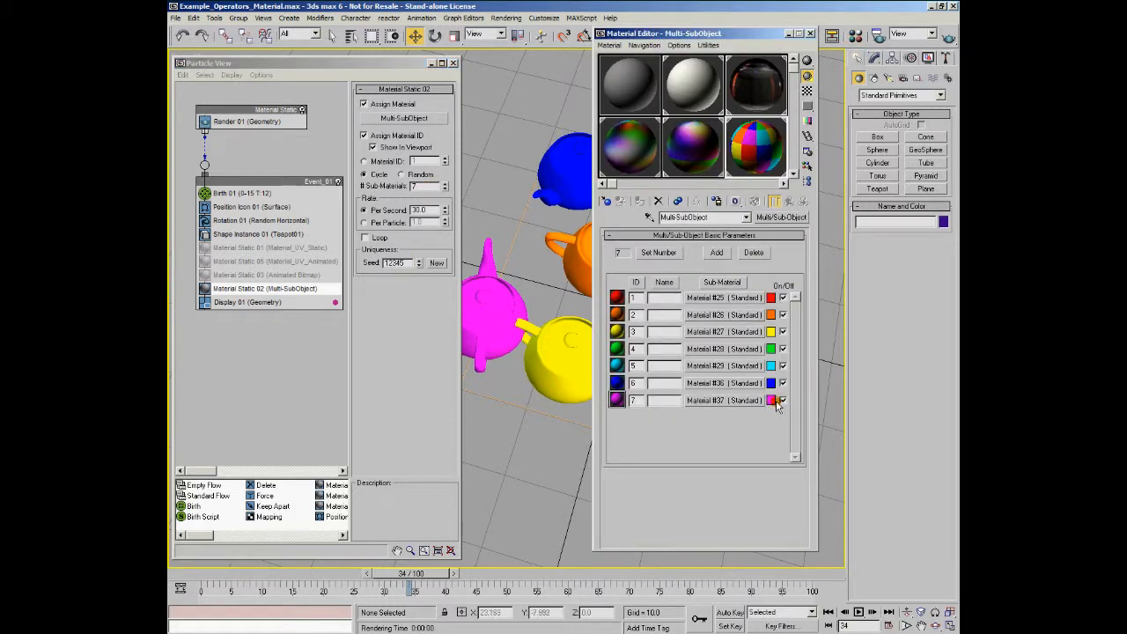
pyautogui.click(812, 35)
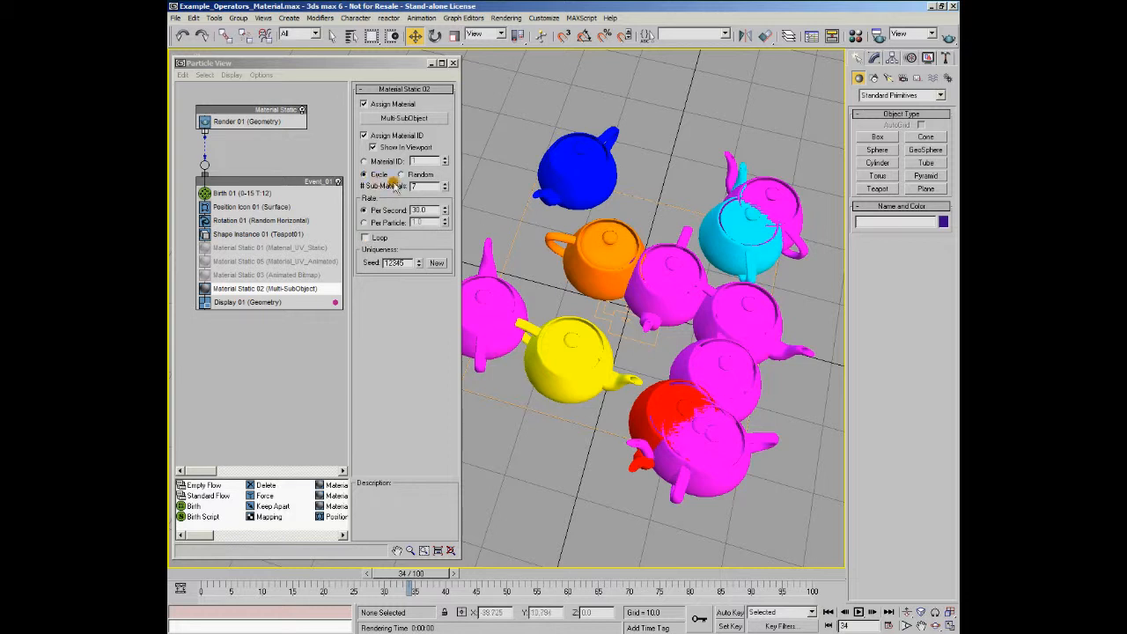
# Try lower # Sub-Materials values in Cycle mode, resetting the count and stepping it through 1, 2, 3 and 4 back up to 7
pyautogui.rightClick(442, 188)
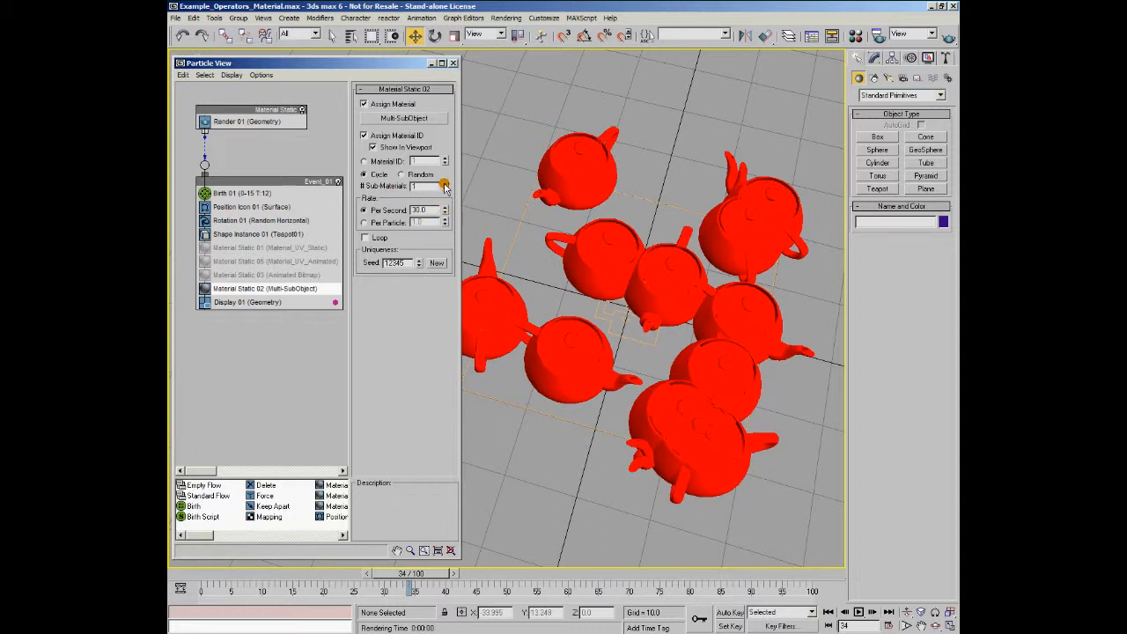
pyautogui.click(444, 184)
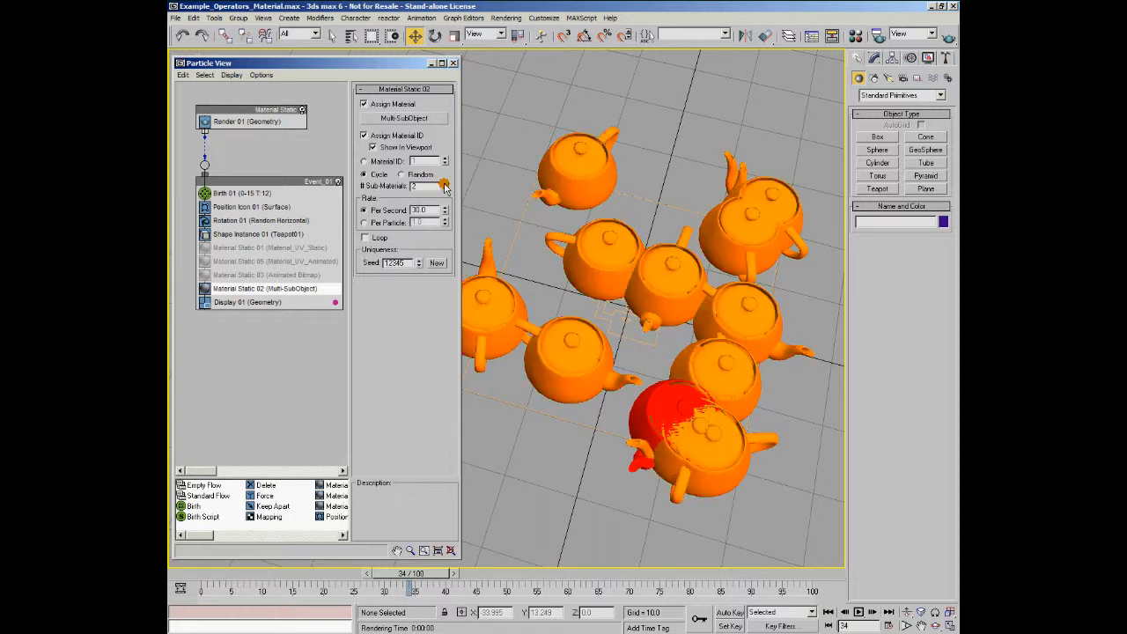
pyautogui.click(444, 183)
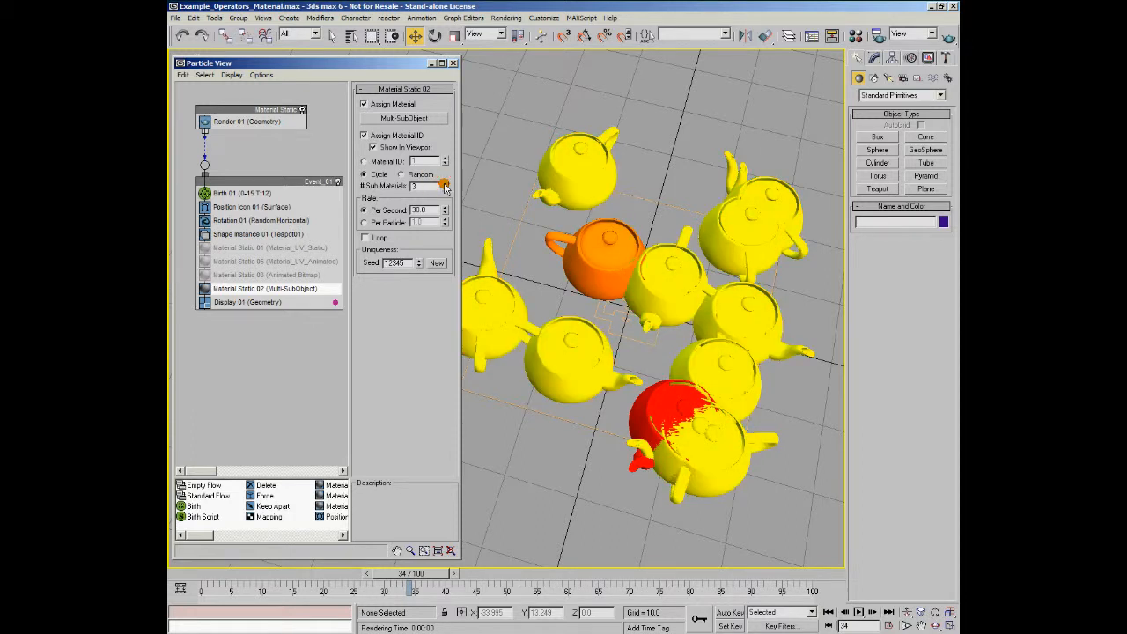
pyautogui.click(445, 183)
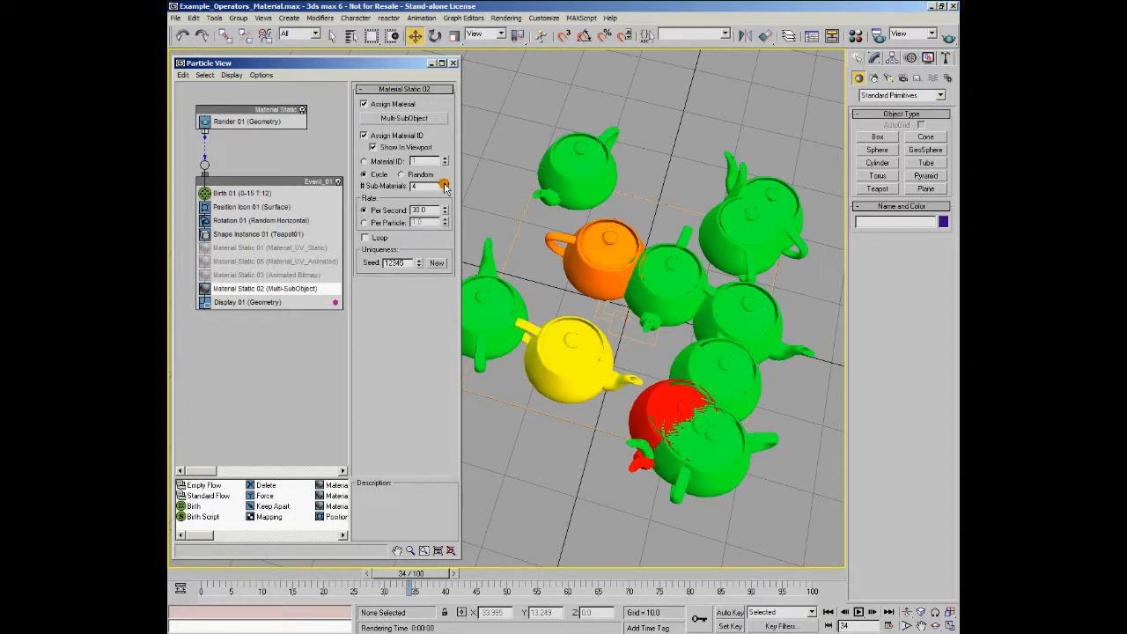
pyautogui.click(444, 184)
pyautogui.click(444, 183)
pyautogui.click(445, 183)
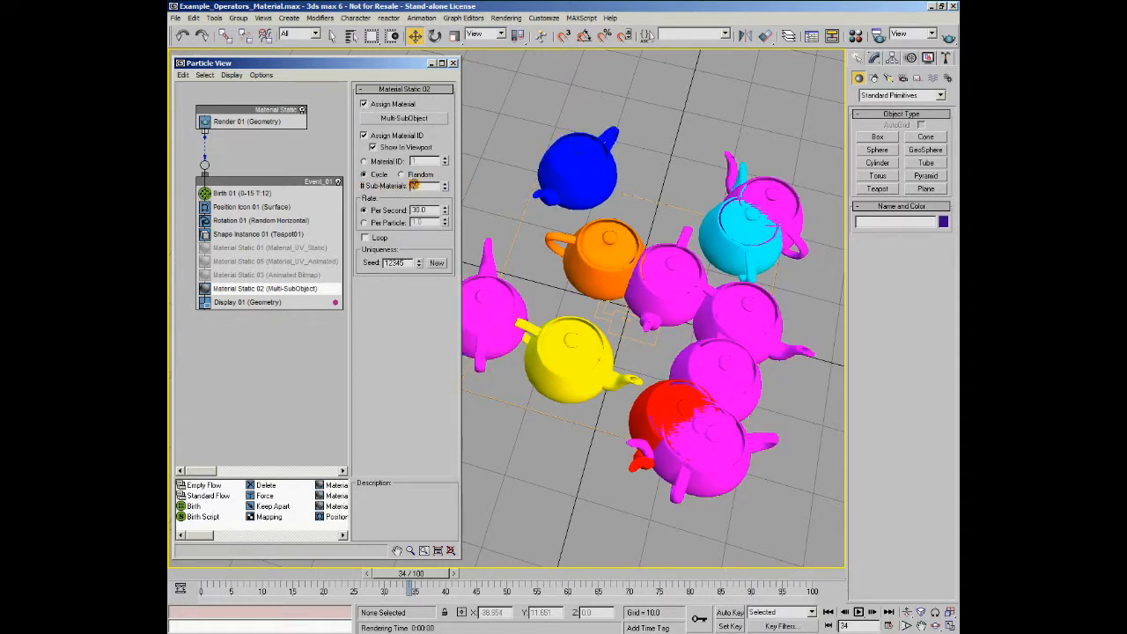
# Turn on Loop for the Cycle mode of Material Static 02 and compare the teapot colours with the sub-material order
pyautogui.click(366, 239)
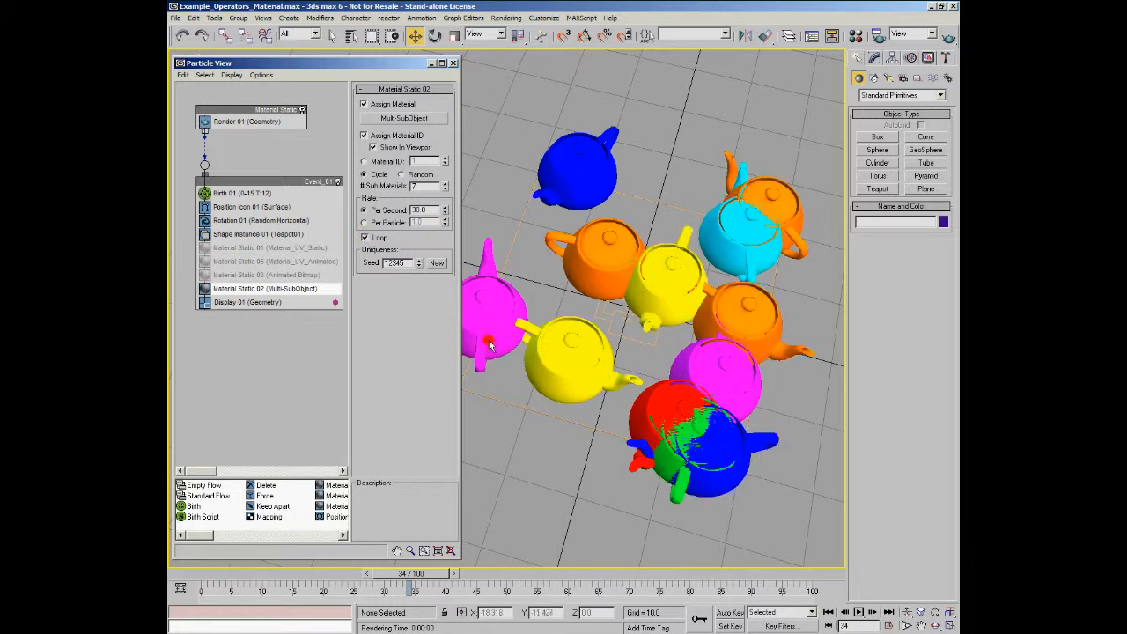
pyautogui.click(855, 35)
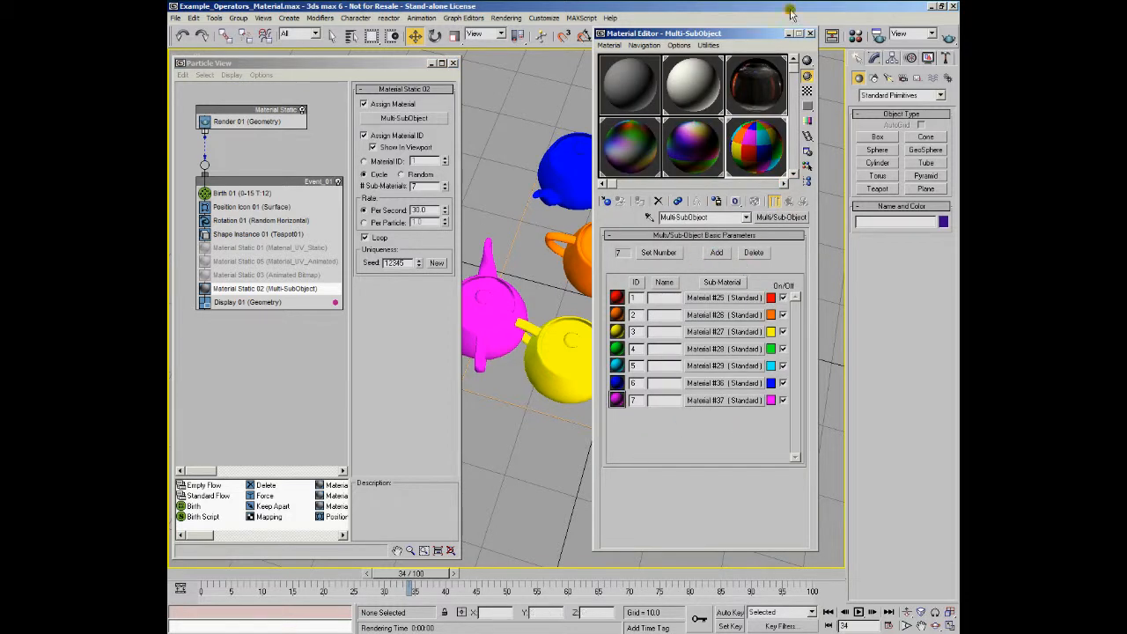
pyautogui.click(812, 34)
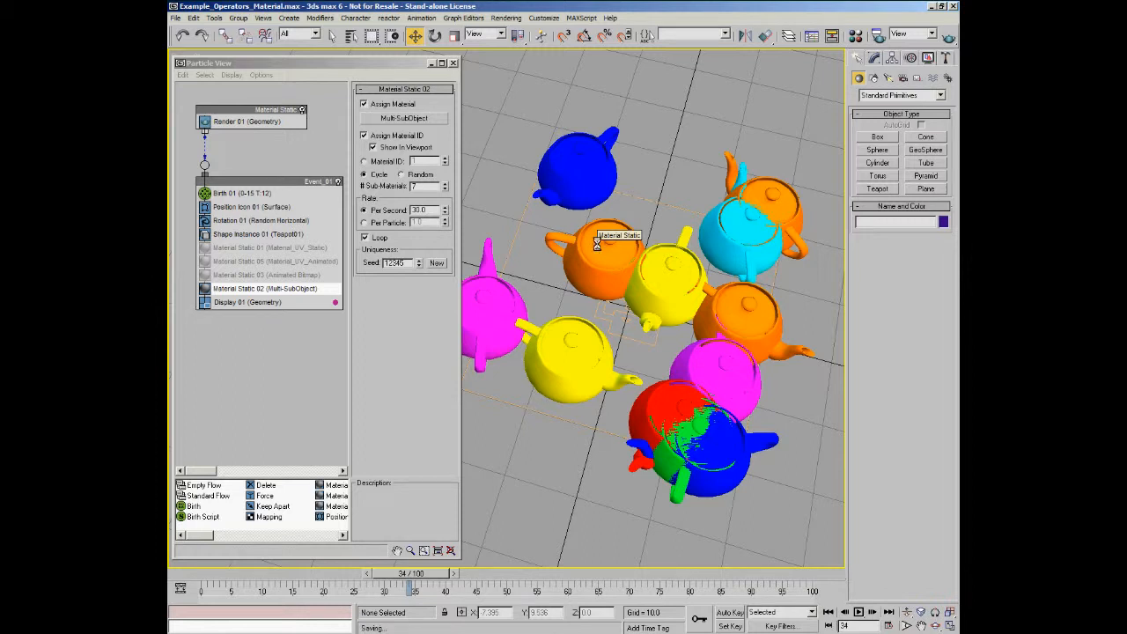
pyautogui.click(362, 136)
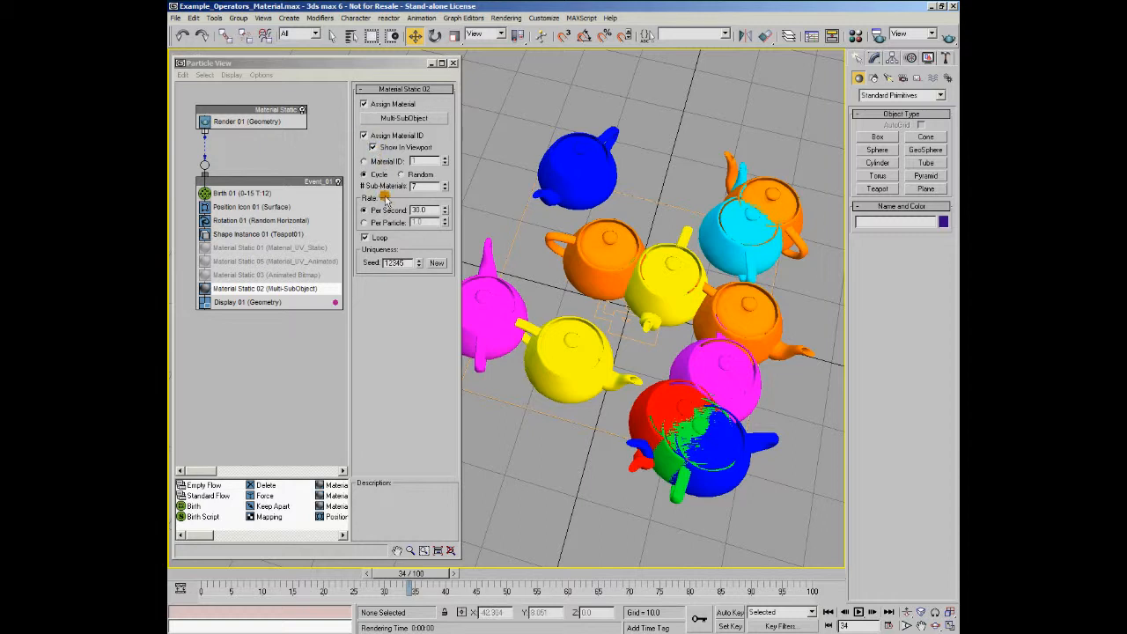